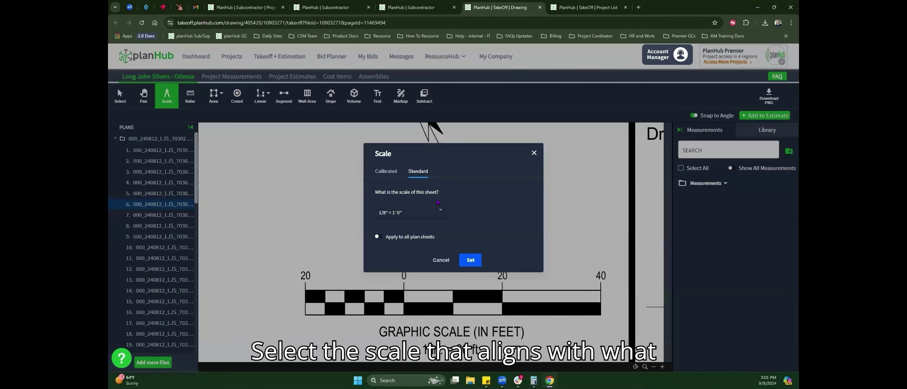
# Set the scale of sheet 6 to the standard 1" = 20' 0"
pyautogui.click(438, 211)
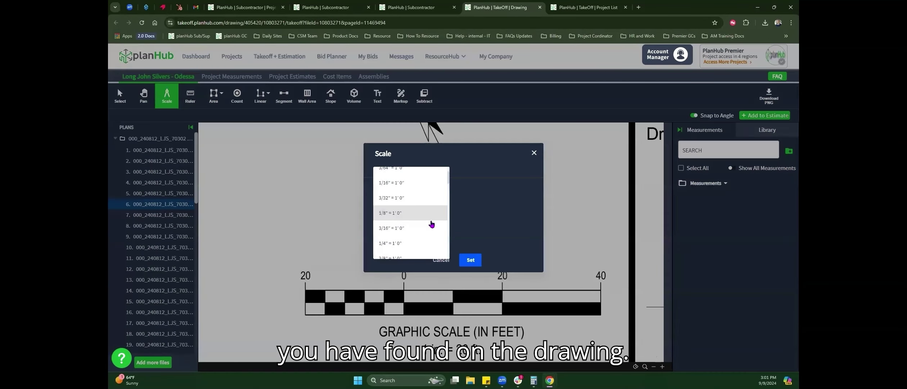
pyautogui.scroll(-5, 430, 227)
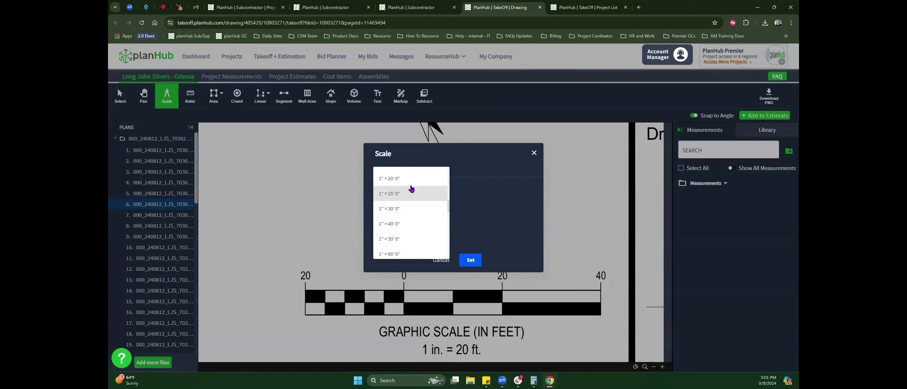
pyautogui.click(412, 189)
pyautogui.press('Return')
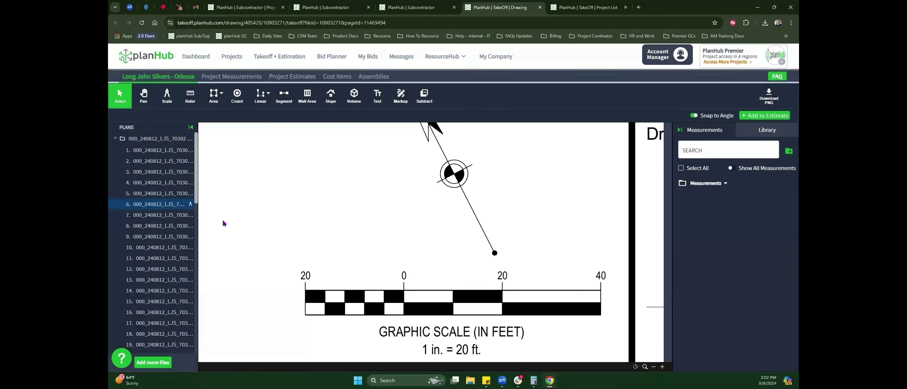
# Rename sheet 6 in the plans list as "Demo Plan"
pyautogui.rightClick(156, 207)
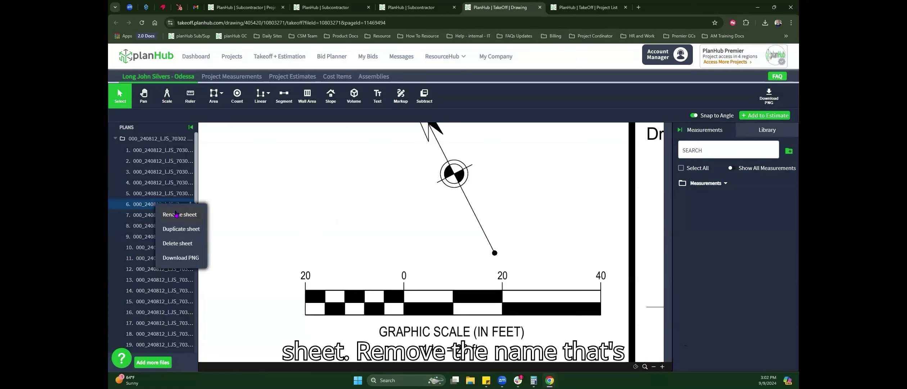
pyautogui.click(176, 214)
pyautogui.press('BackSpace')
pyautogui.press('BackSpace')
pyautogui.press('BackSpace')
pyautogui.press('BackSpace')
pyautogui.press('BackSpace')
pyautogui.press('BackSpace')
pyautogui.press('BackSpace')
pyautogui.press('BackSpace')
pyautogui.press('BackSpace')
pyautogui.press('BackSpace')
pyautogui.press('BackSpace')
pyautogui.press('BackSpace')
pyautogui.press('BackSpace')
pyautogui.press('BackSpace')
pyautogui.press('BackSpace')
pyautogui.press('BackSpace')
pyautogui.press('BackSpace')
pyautogui.press('BackSpace')
pyautogui.press('BackSpace')
pyautogui.press('BackSpace')
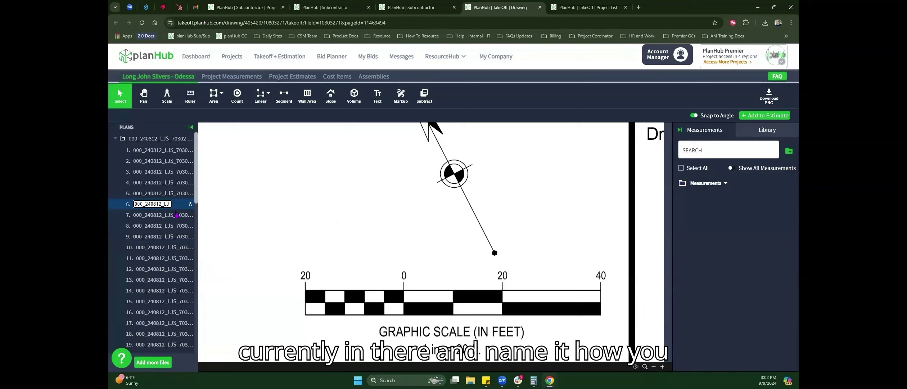
pyautogui.press('BackSpace')
pyautogui.press('BackSpace')
pyautogui.press('BackSpace')
pyautogui.press('BackSpace')
pyautogui.press('BackSpace')
pyautogui.press('BackSpace')
pyautogui.press('BackSpace')
pyautogui.press('BackSpace')
pyautogui.press('BackSpace')
pyautogui.press('BackSpace')
pyautogui.press('BackSpace')
pyautogui.press('BackSpace')
pyautogui.press('BackSpace')
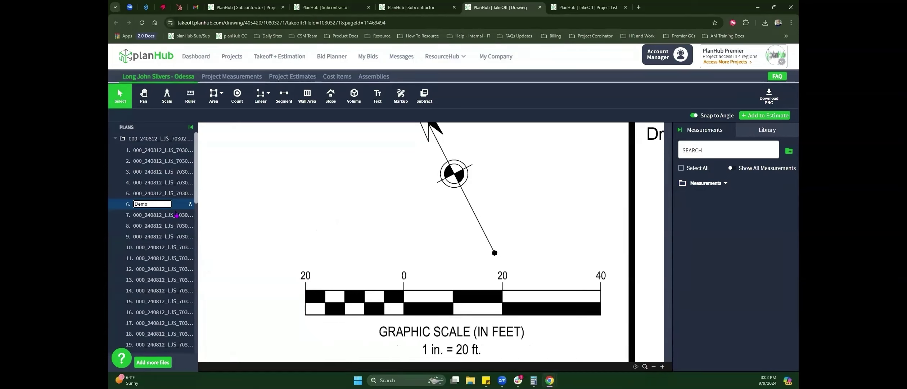
pyautogui.press('Return')
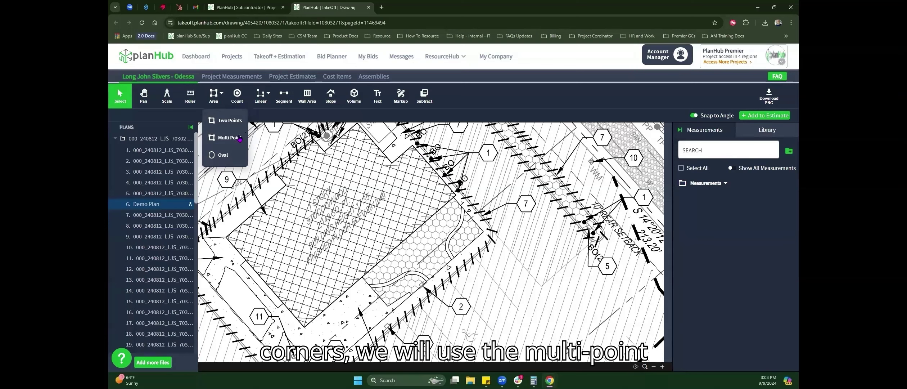
# Create a multi-point area measurement named "Building for demolition - Area" with unit cost $7.00 and item type Labor
pyautogui.click(360, 148)
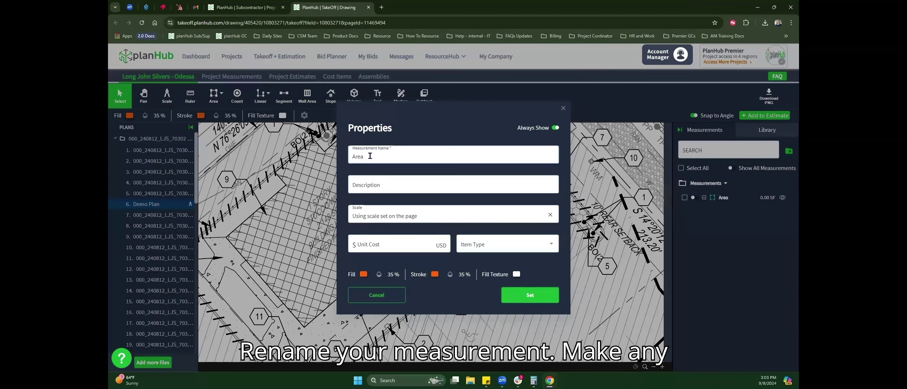
pyautogui.write('Building for demolition -')
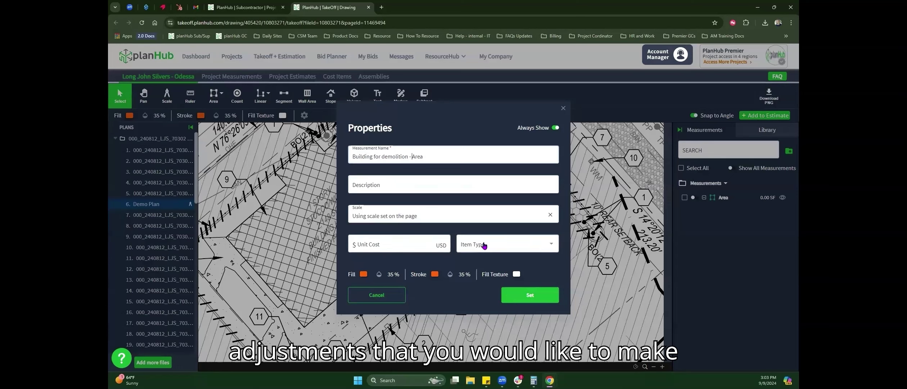
pyautogui.click(484, 246)
pyautogui.click(468, 262)
pyautogui.click(410, 243)
pyautogui.write('7')
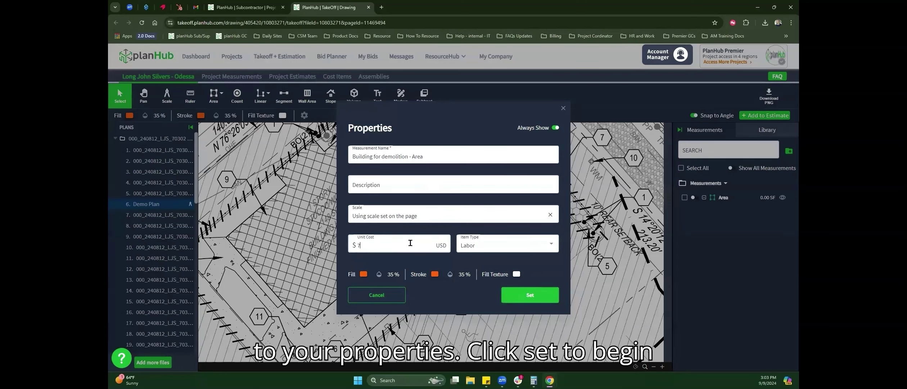
pyautogui.click(426, 278)
pyautogui.click(514, 300)
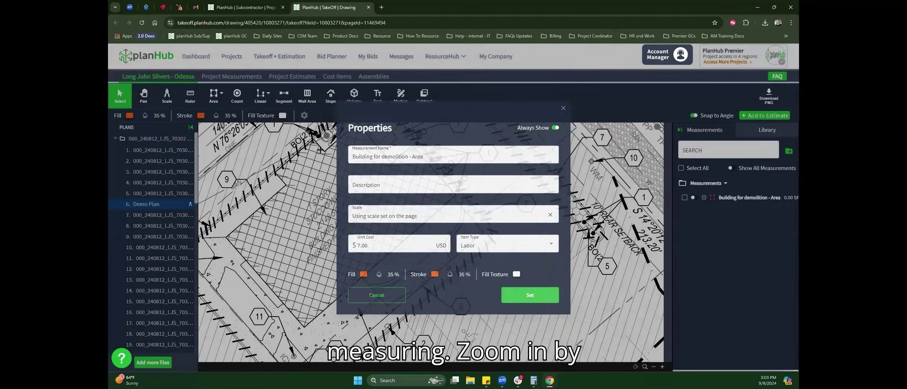
# Place the first point of the area at the building corner beside the shed and turn off Snap to Angle
pyautogui.scroll(5, 322, 151)
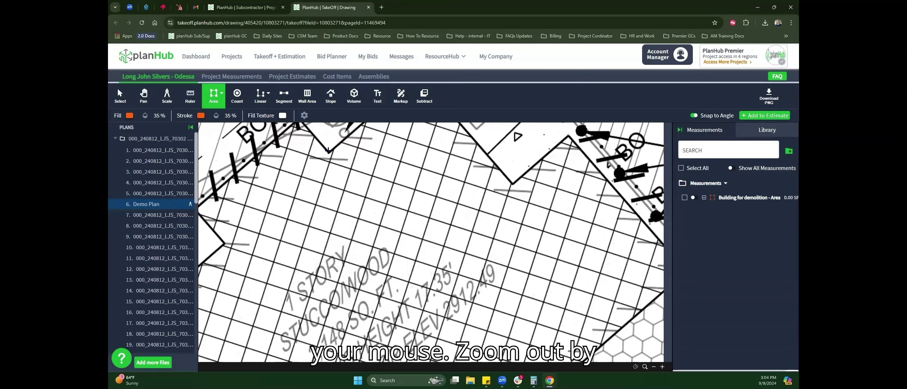
pyautogui.scroll(-4, 329, 150)
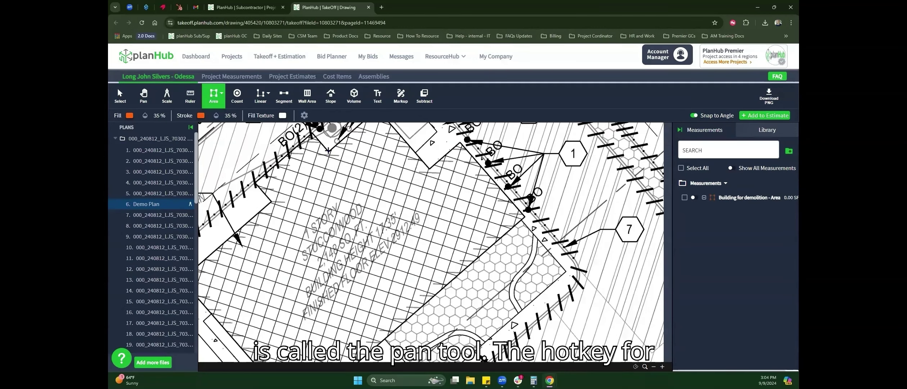
pyautogui.moveTo(366, 138)
pyautogui.mouseDown()
pyautogui.moveTo(313, 215)
pyautogui.moveTo(364, 238)
pyautogui.moveTo(385, 234)
pyautogui.moveTo(401, 208)
pyautogui.mouseUp()
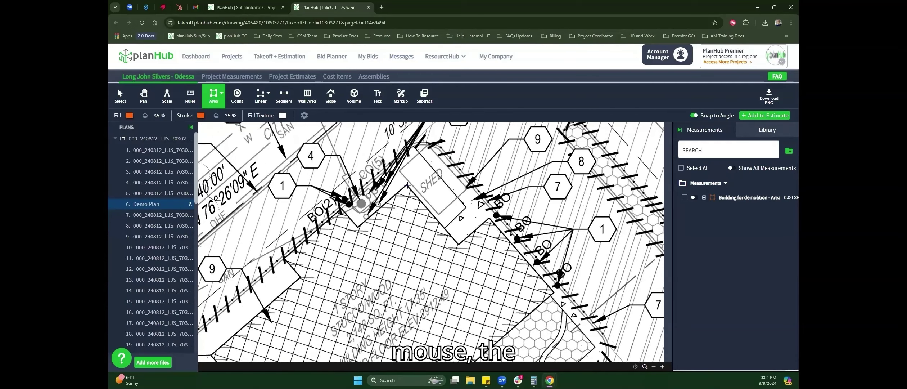
pyautogui.scroll(3, 407, 185)
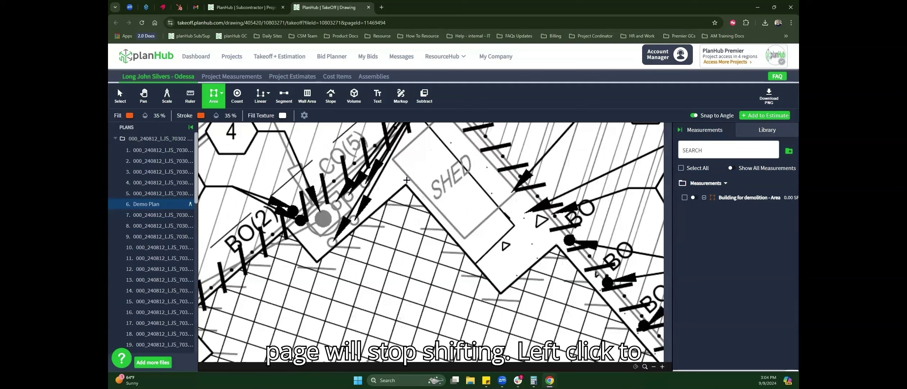
pyautogui.click(406, 185)
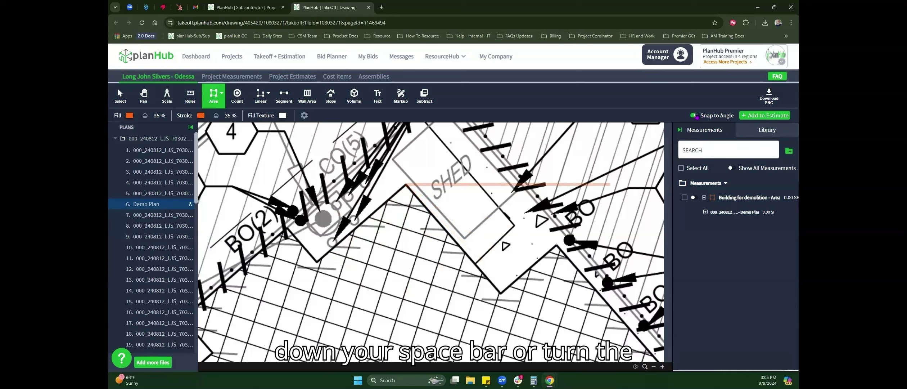
pyautogui.click(694, 115)
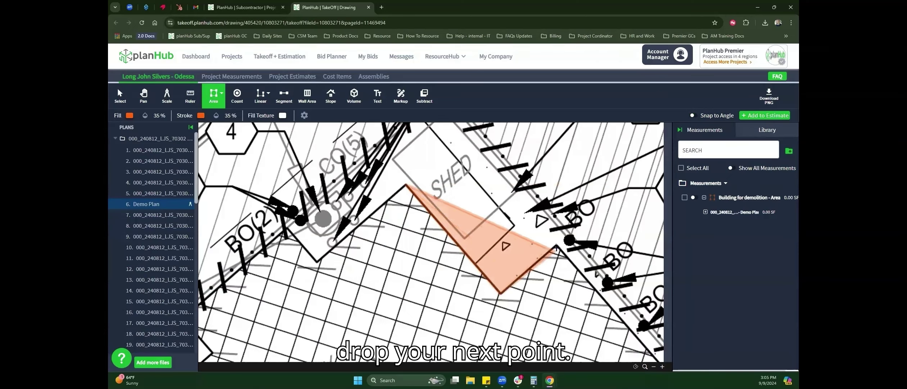
# Trace the perimeter of the cross-hatched building corner by corner, undoing the misplaced point outside its wall
pyautogui.click(556, 247)
pyautogui.moveTo(618, 332); pyautogui.dragTo(469, 174)
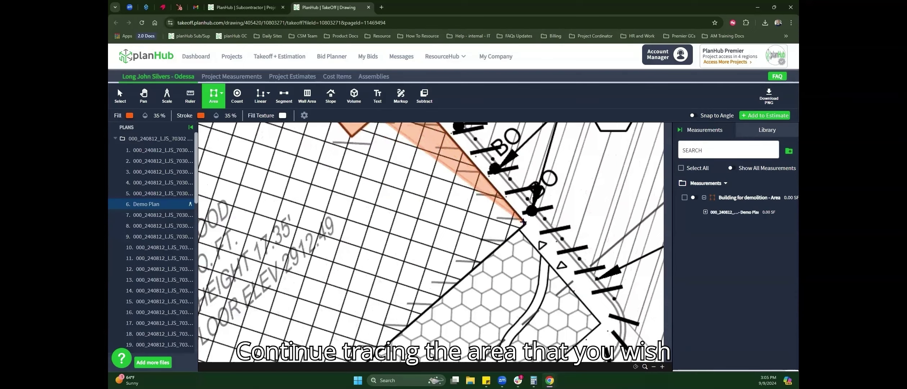
pyautogui.click(524, 225)
pyautogui.moveTo(397, 313); pyautogui.dragTo(562, 201)
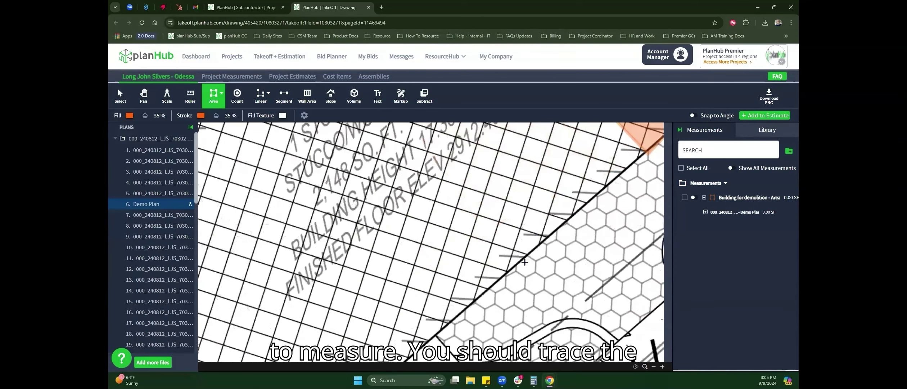
pyautogui.moveTo(408, 324); pyautogui.dragTo(527, 214)
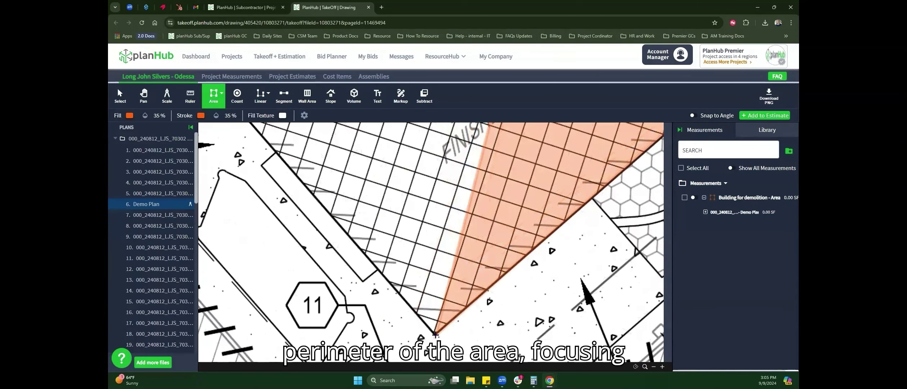
pyautogui.moveTo(414, 162); pyautogui.dragTo(607, 228)
pyautogui.rightClick(608, 228)
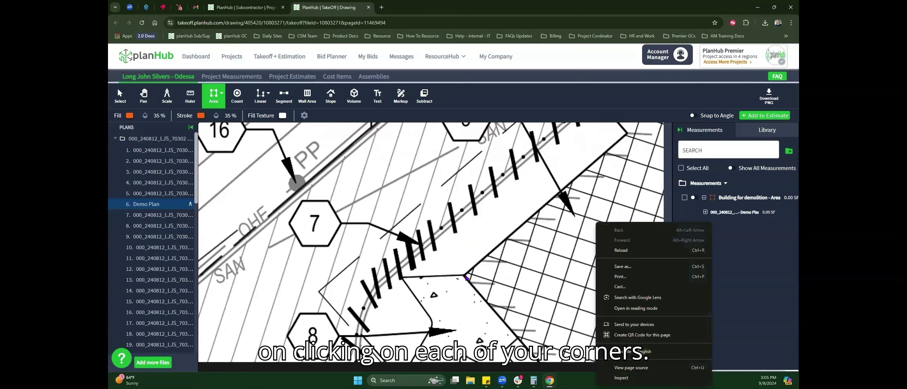
pyautogui.click(464, 276)
pyautogui.scroll(-2, 557, 292)
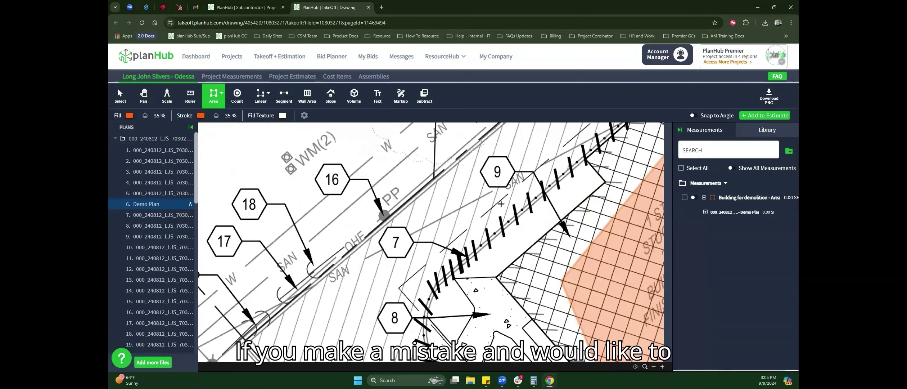
pyautogui.moveTo(491, 310); pyautogui.dragTo(405, 218)
pyautogui.click(404, 219)
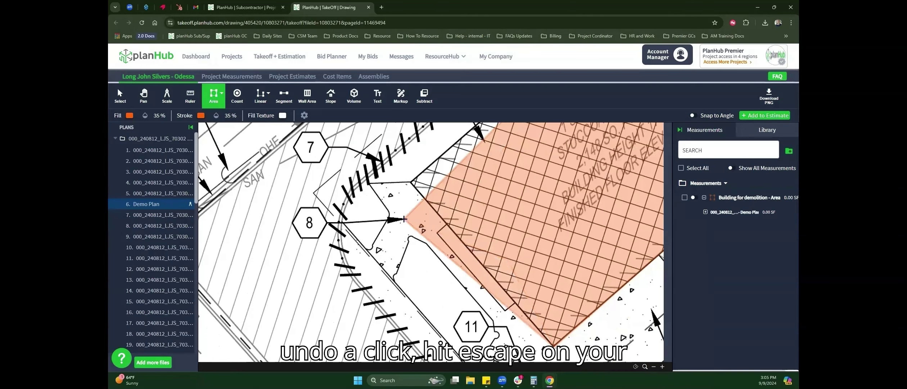
pyautogui.press('Escape')
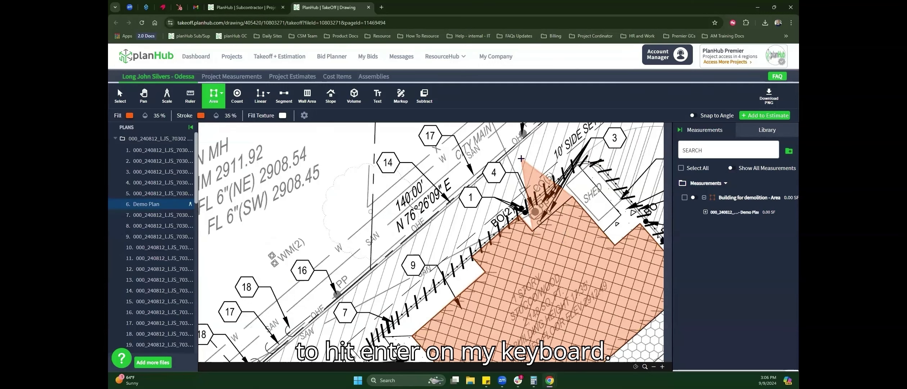
# Complete the building's area outline and expand its Demo Plan entry to show the linear footage
pyautogui.press('Return')
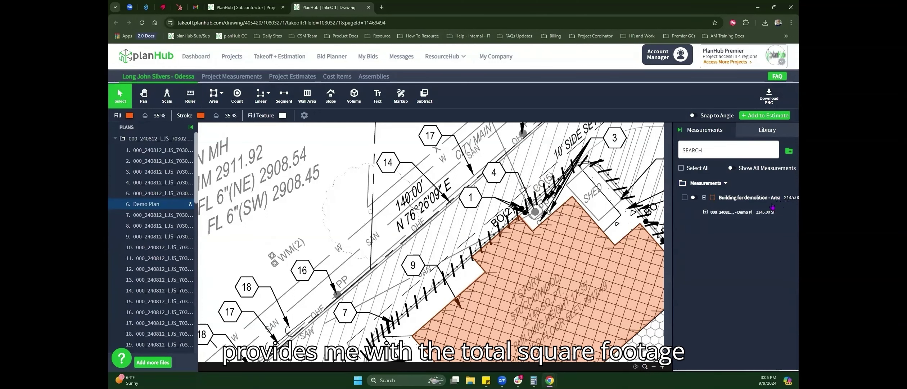
pyautogui.click(705, 213)
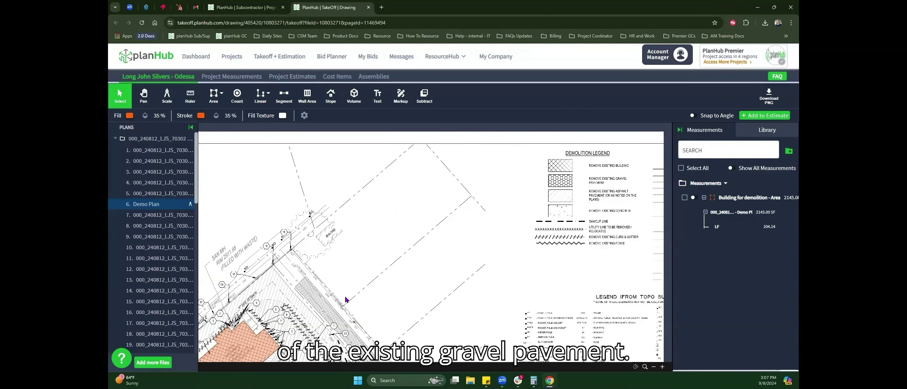
# Create a multi-point volume measurement named "Gravel Pavment to be removed - Volume Area" with unit cost $55.00, item type Material and depth 6
pyautogui.moveTo(345, 300)
pyautogui.mouseDown()
pyautogui.moveTo(491, 264)
pyautogui.moveTo(528, 188)
pyautogui.mouseUp()
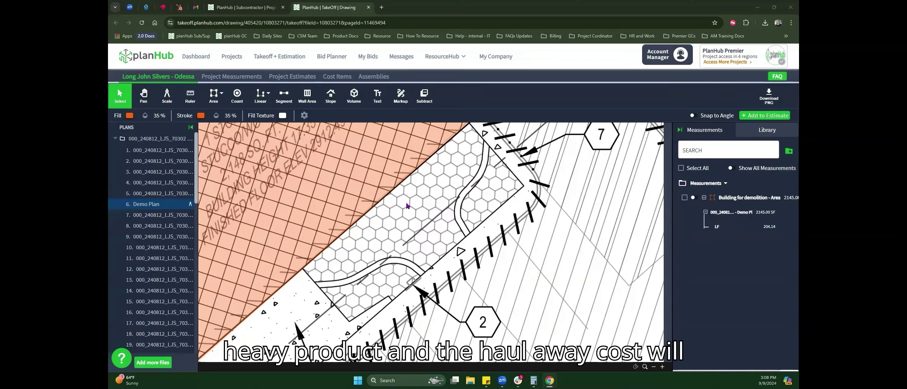
pyautogui.click(354, 97)
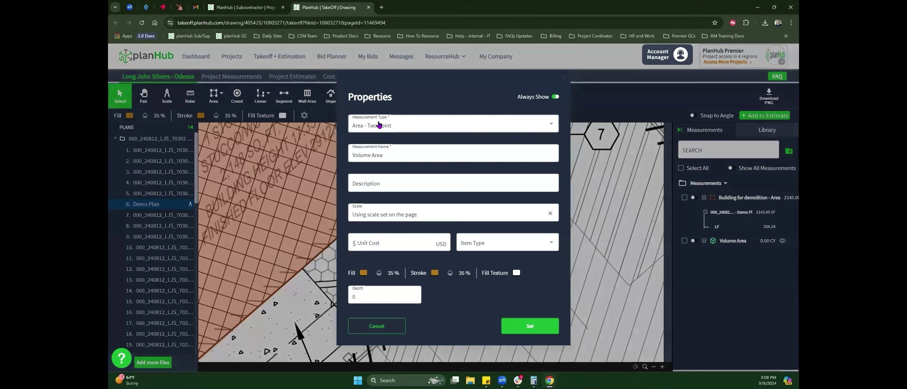
pyautogui.click(353, 127)
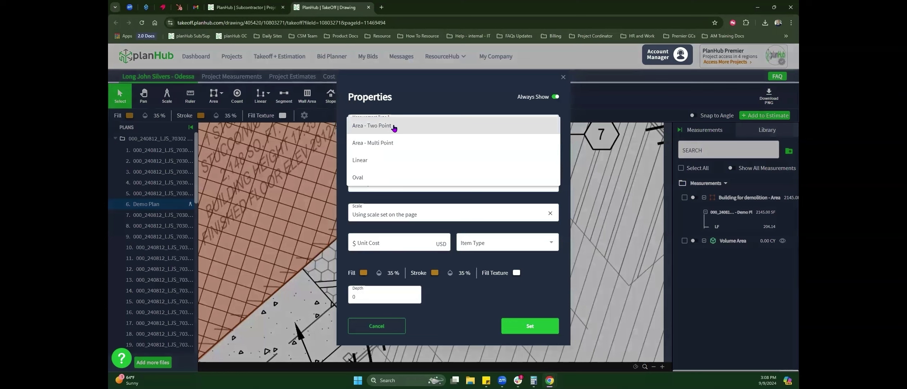
pyautogui.click(395, 143)
pyautogui.click(392, 154)
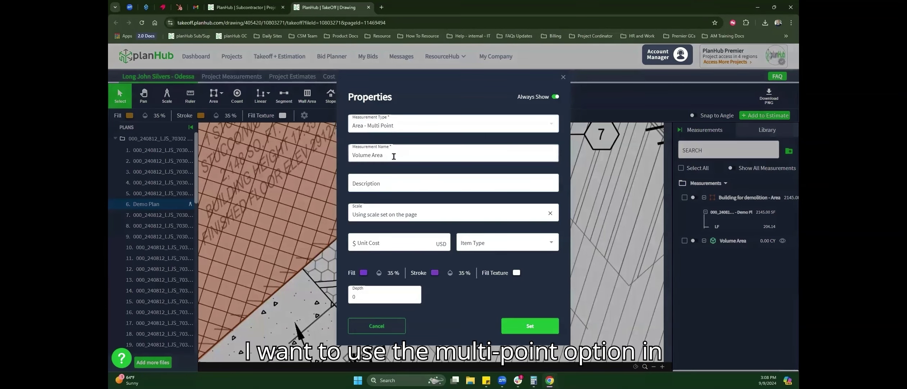
pyautogui.write('Gravel Pavment to be removed -')
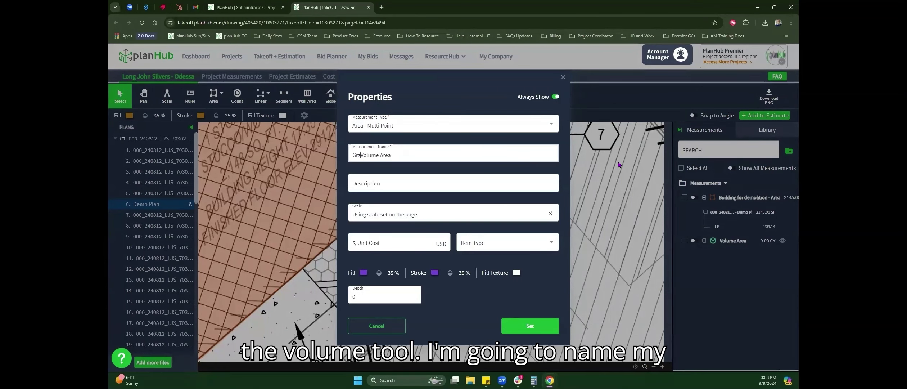
pyautogui.click(389, 299)
pyautogui.write('6')
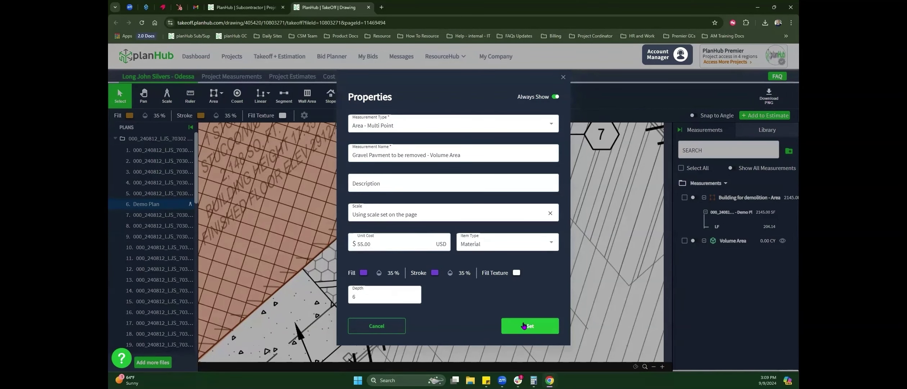
pyautogui.click(524, 325)
# Trace the perimeter of the hexagon-patterned gravel area alongside the building corner by corner and complete its volume outline
pyautogui.scroll(1, 471, 148)
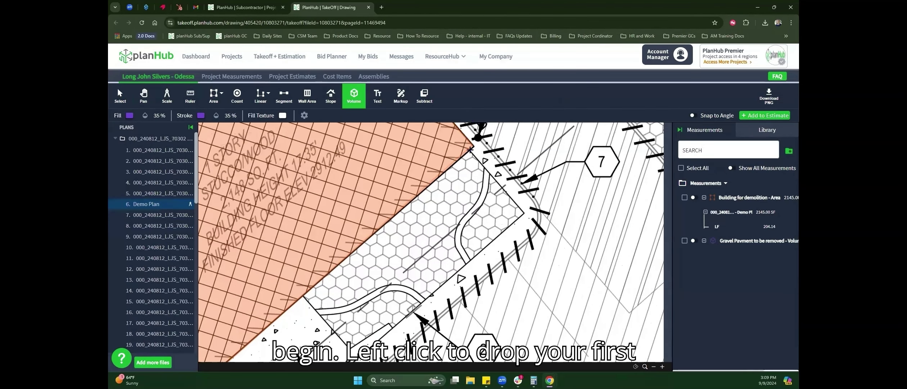
pyautogui.click(470, 149)
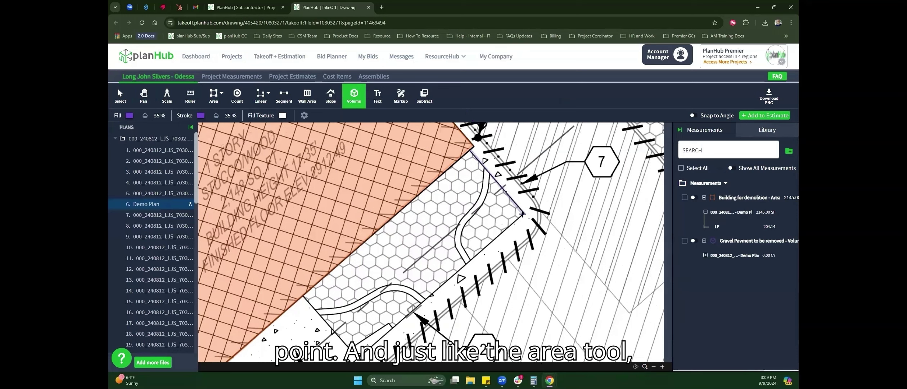
pyautogui.click(523, 214)
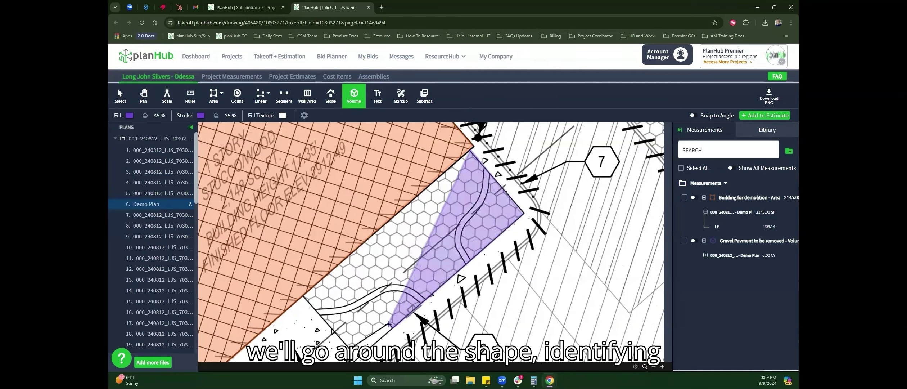
pyautogui.click(389, 325)
pyautogui.click(342, 349)
pyautogui.click(316, 309)
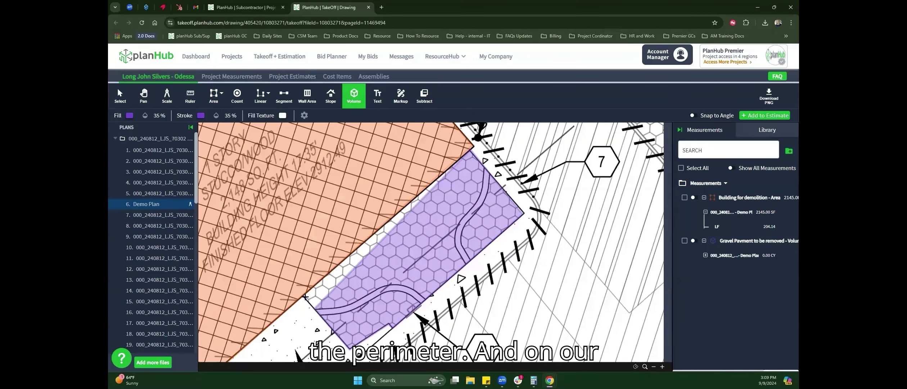
pyautogui.click(305, 296)
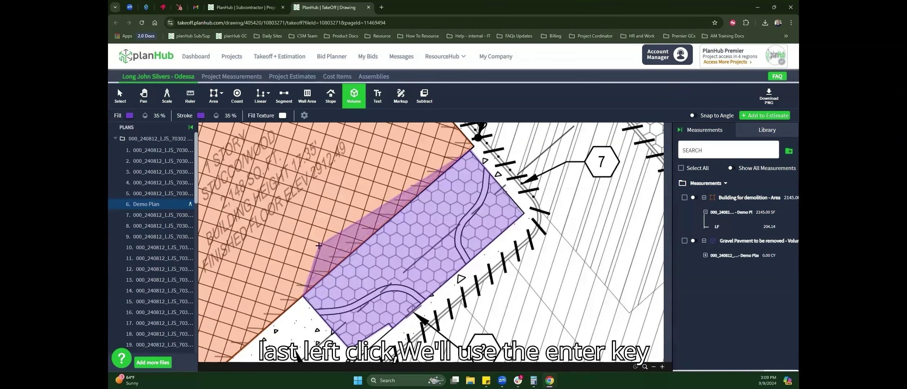
pyautogui.press('Return')
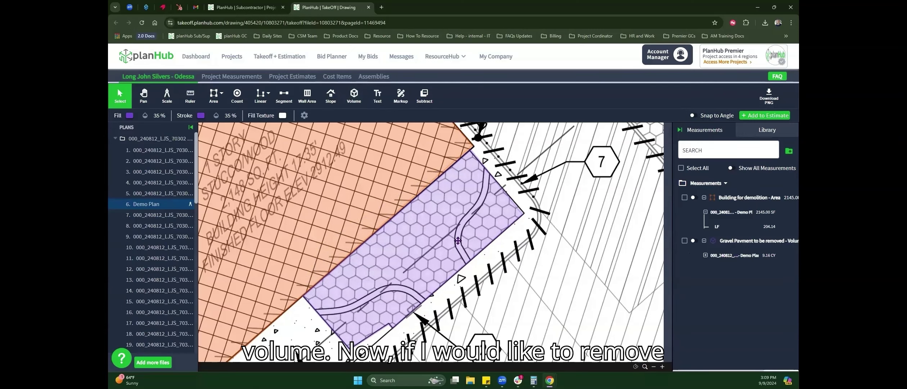
# Create a multi-point volume measurement named "Side walks to stay - Volume Area"
pyautogui.moveTo(430, 247)
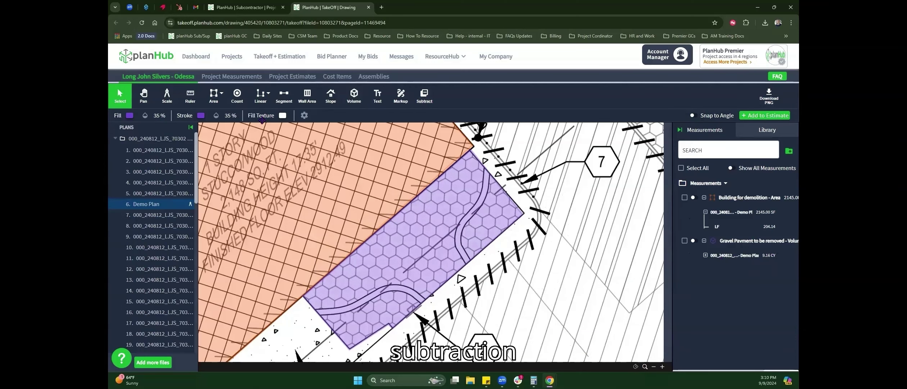
pyautogui.moveTo(475, 206)
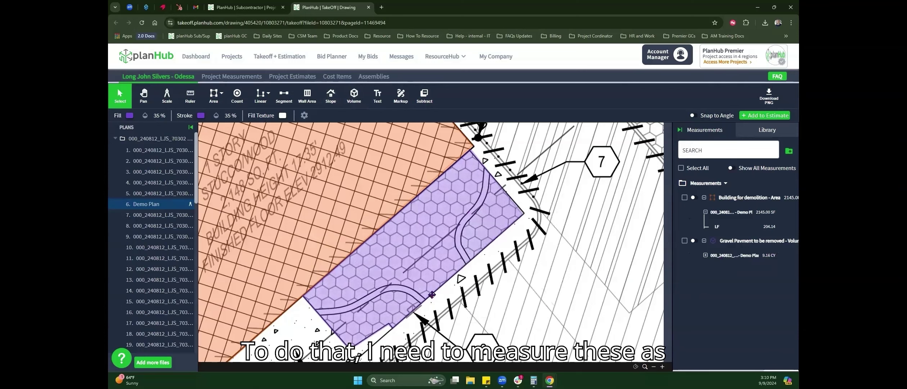
pyautogui.click(354, 95)
pyautogui.click(406, 128)
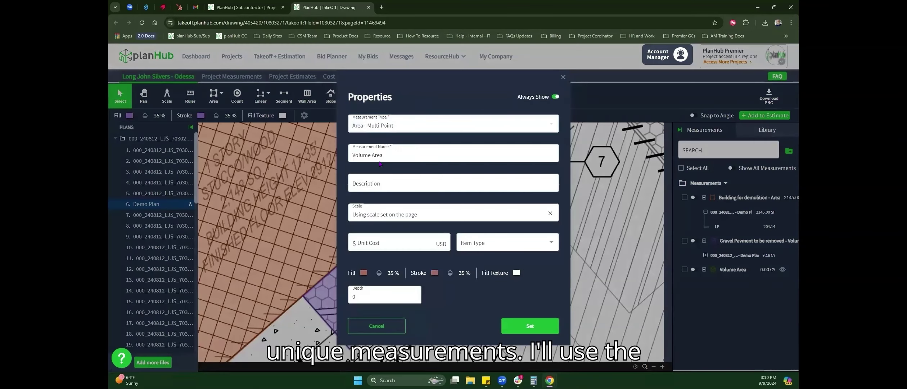
pyautogui.click(415, 155)
pyautogui.press('Home')
pyautogui.write('Sidewalks to Stay -')
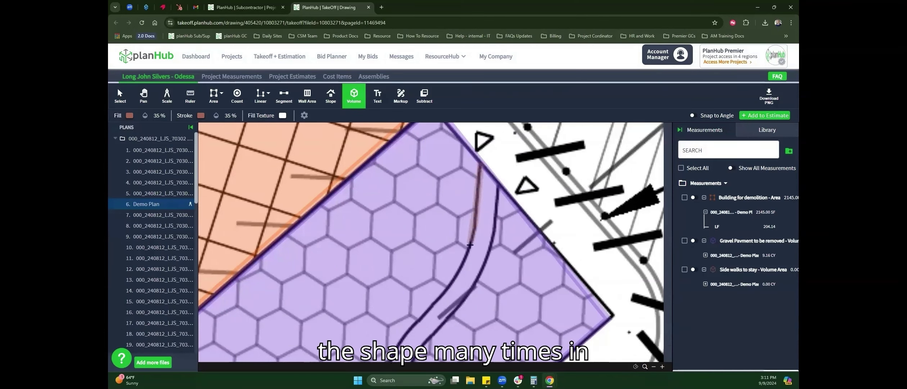
# Trace both curved edges of the winding sidewalk at the gravel area's upper-right end with closely spaced points and complete the volume outline
pyautogui.click(470, 245)
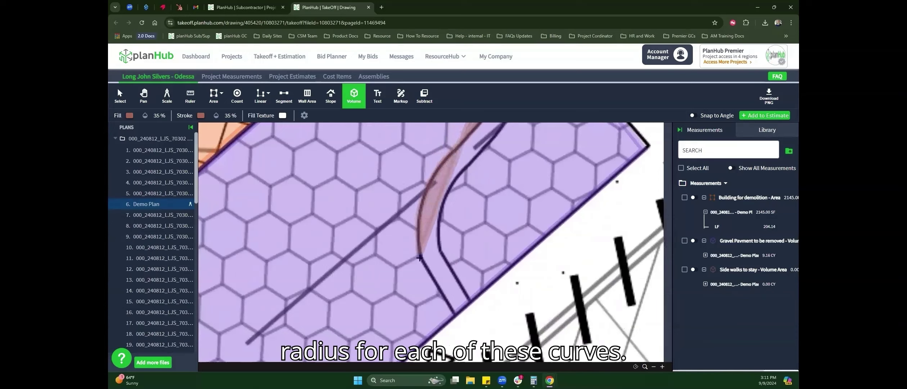
pyautogui.click(420, 258)
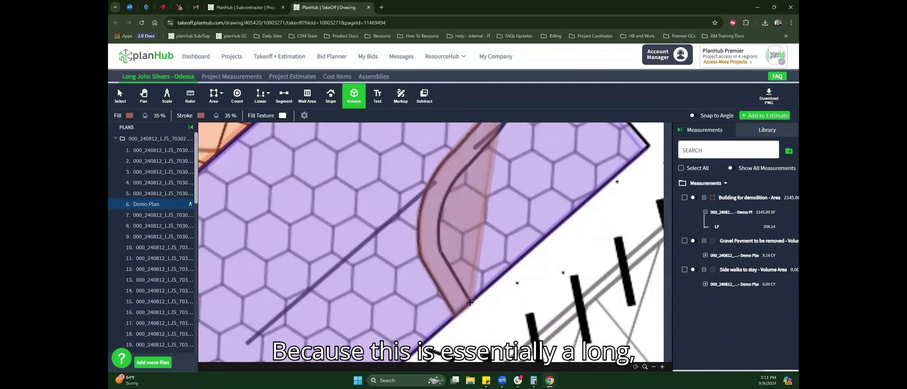
pyautogui.click(471, 302)
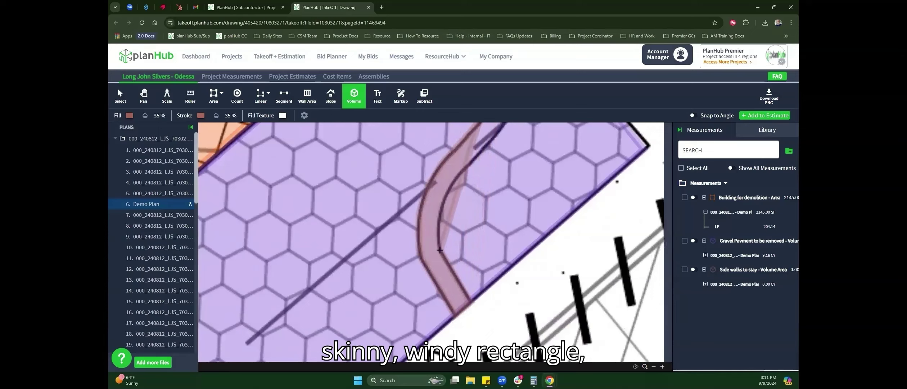
pyautogui.click(440, 249)
pyautogui.click(439, 218)
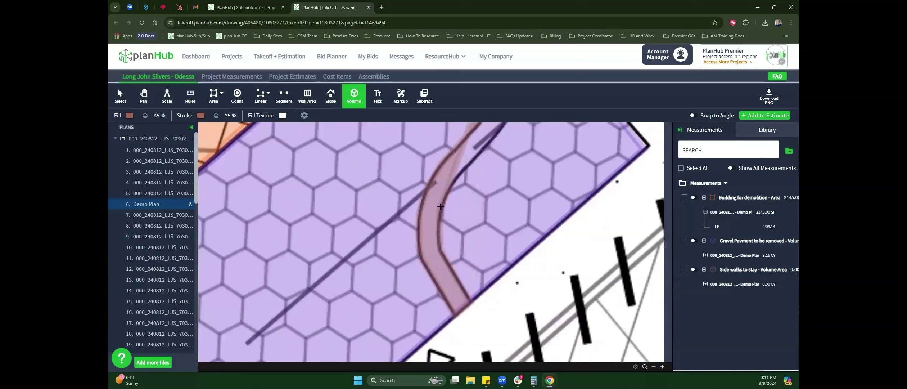
pyautogui.click(447, 191)
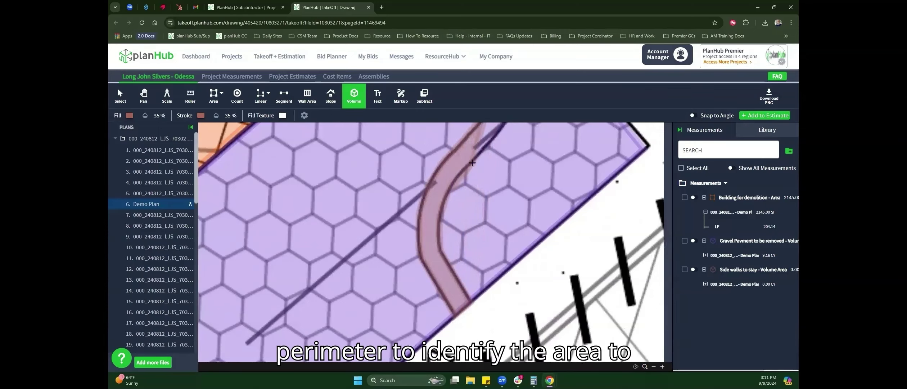
pyautogui.click(476, 158)
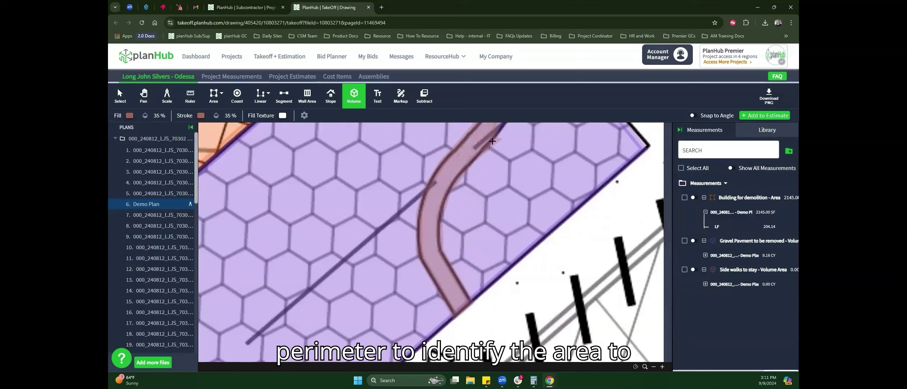
pyautogui.moveTo(493, 141); pyautogui.dragTo(412, 225)
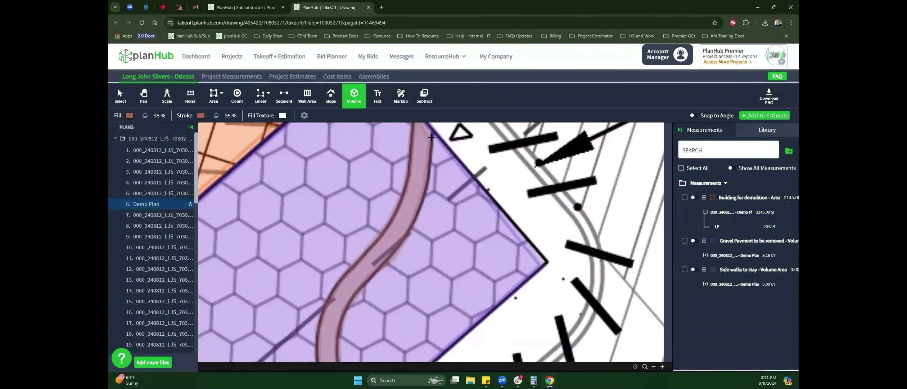
pyautogui.click(432, 134)
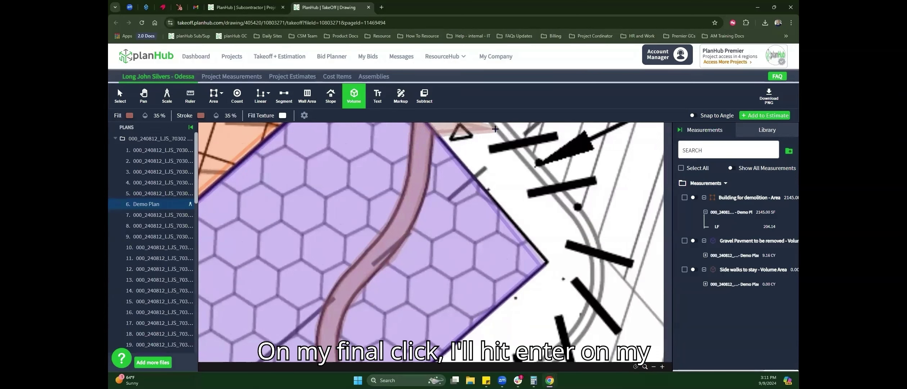
pyautogui.press('Return')
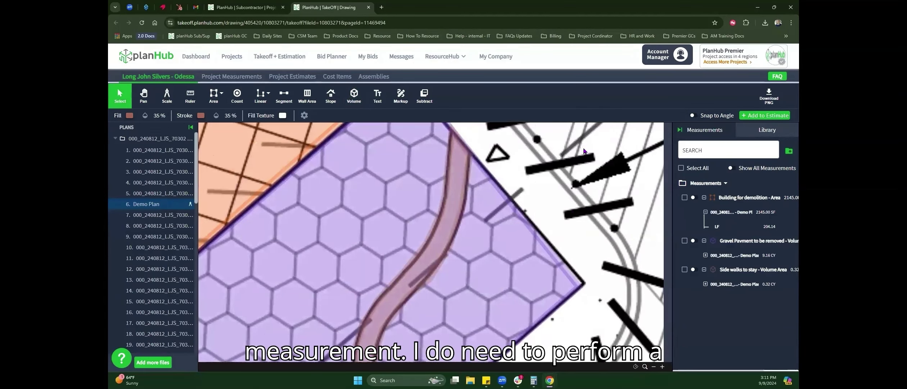
# Create a second multi-point volume measurement named "Side Walk to stay Volume Area" with depth 6
pyautogui.moveTo(525, 344); pyautogui.dragTo(542, 214)
pyautogui.moveTo(472, 320); pyautogui.dragTo(659, 134)
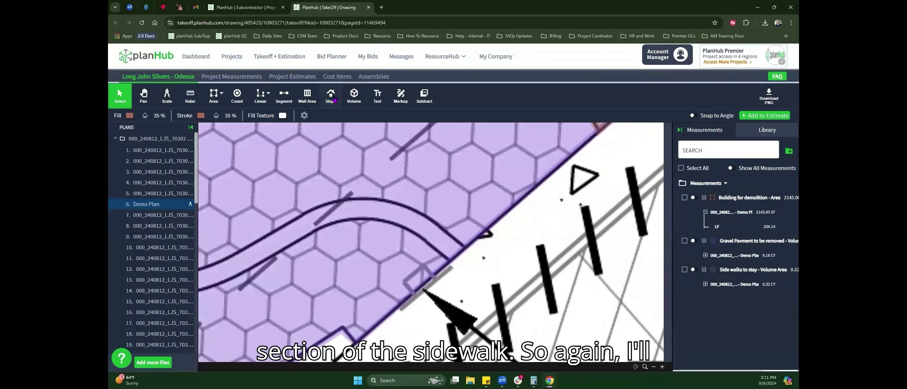
pyautogui.click(354, 96)
pyautogui.click(413, 135)
pyautogui.click(405, 125)
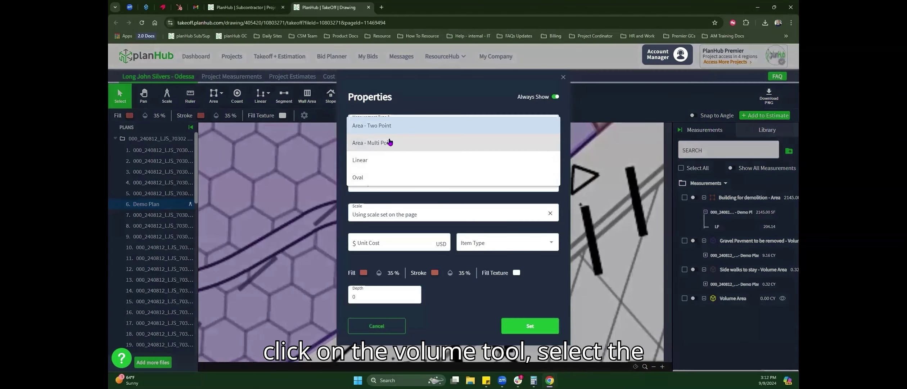
pyautogui.click(391, 149)
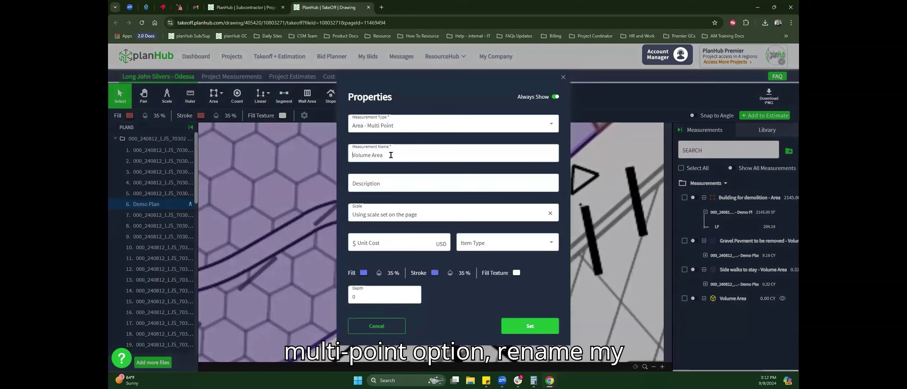
pyautogui.write('ide Walk')
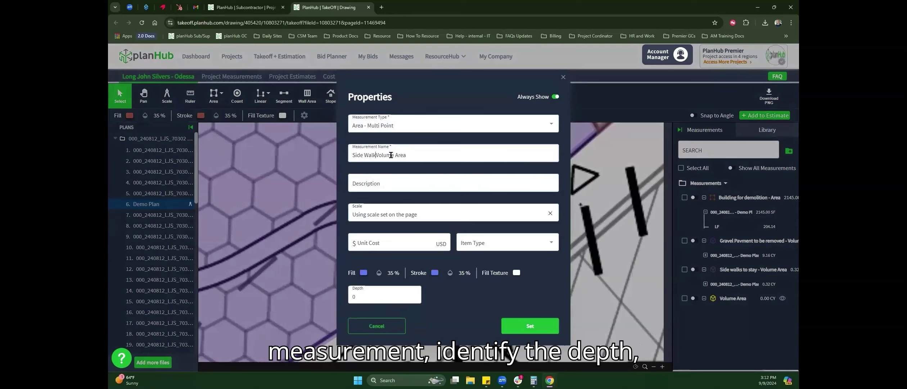
pyautogui.write(' to stay')
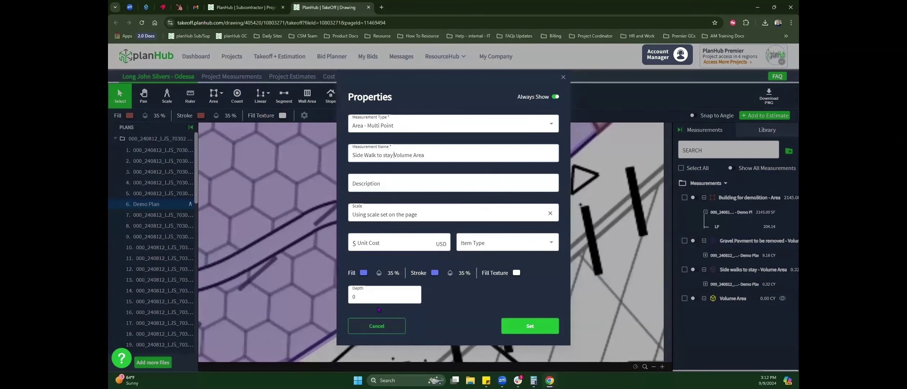
pyautogui.click(388, 294)
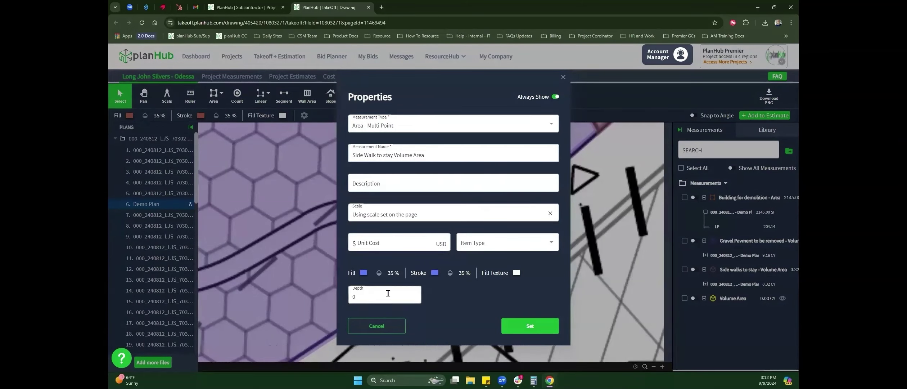
pyautogui.write('6')
pyautogui.click(538, 325)
# Trace the curved sidewalk across the gravel area's lower end along both edges and complete its volume outline
pyautogui.click(465, 246)
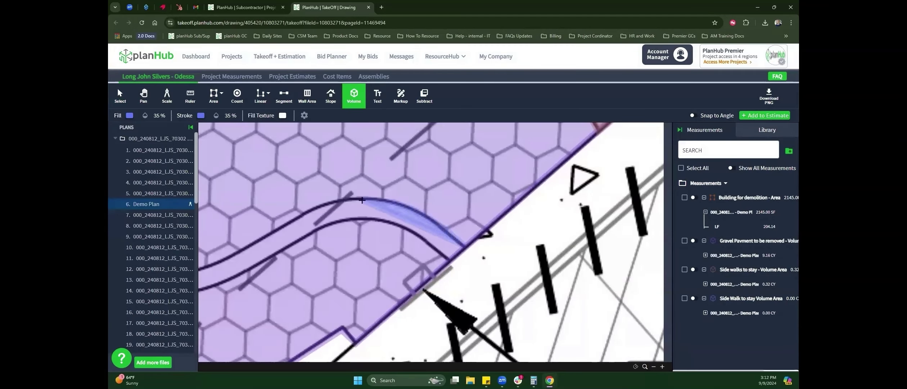
pyautogui.click(362, 200)
pyautogui.click(304, 215)
pyautogui.moveTo(229, 259); pyautogui.dragTo(507, 212)
pyautogui.click(443, 230)
pyautogui.click(379, 233)
pyautogui.click(396, 254)
pyautogui.click(472, 246)
pyautogui.moveTo(646, 171); pyautogui.dragTo(491, 178)
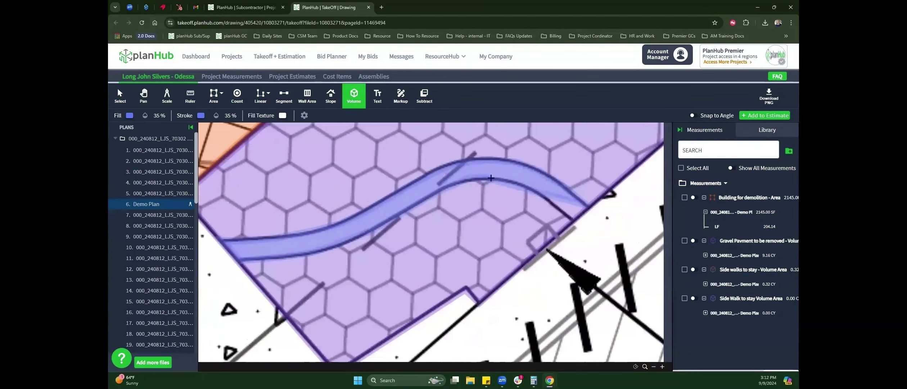
pyautogui.click(573, 220)
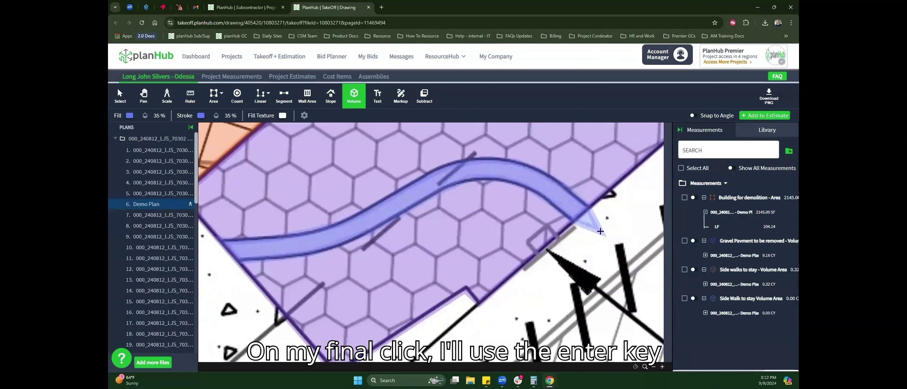
pyautogui.press('Return')
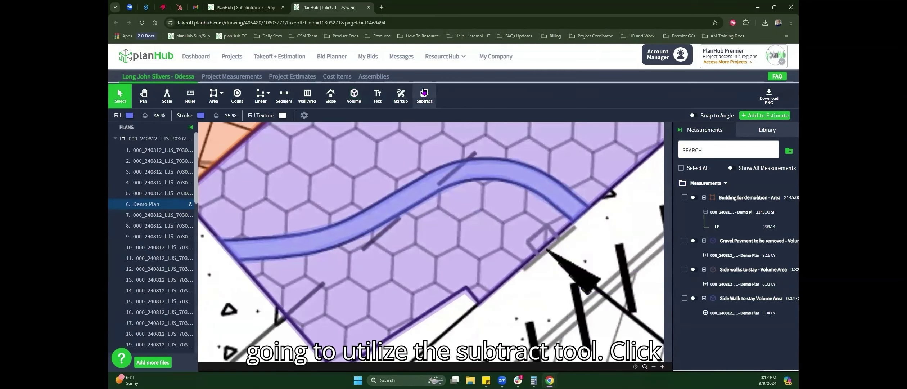
# Subtract both sidewalk volume areas from the gravel pavement volume area with the Subtract tool
pyautogui.click(424, 93)
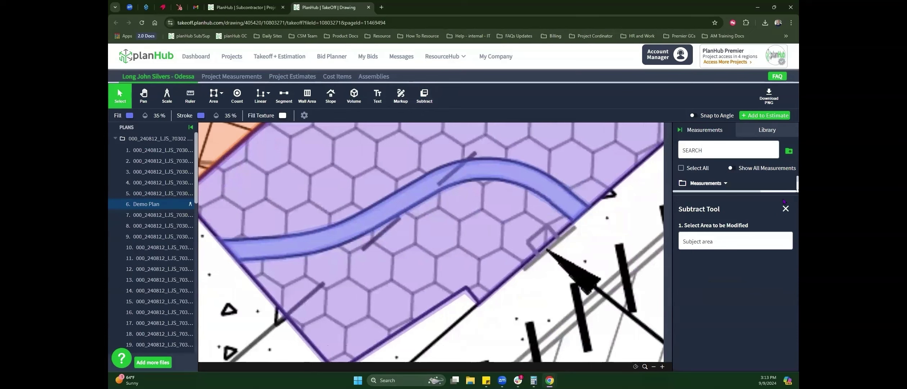
pyautogui.click(729, 242)
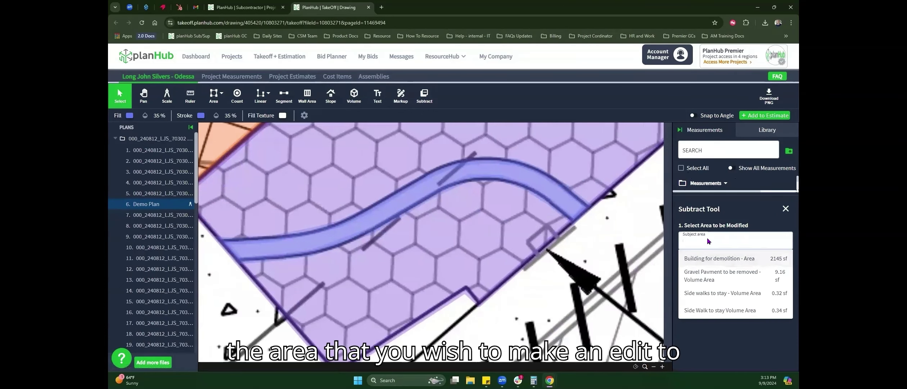
pyautogui.click(770, 276)
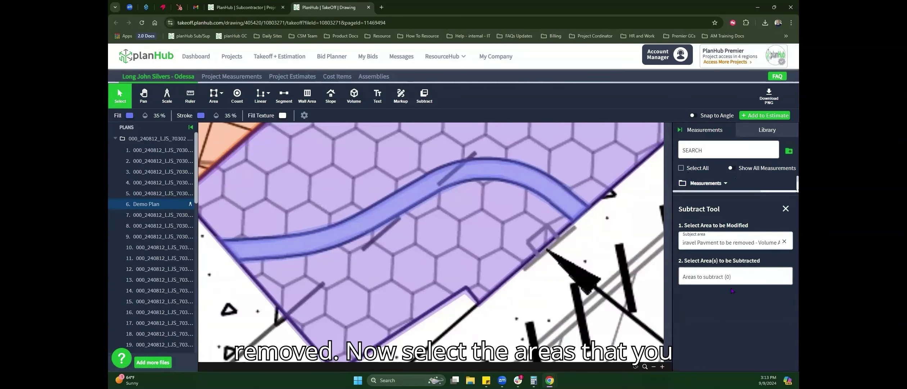
pyautogui.click(737, 276)
pyautogui.click(687, 294)
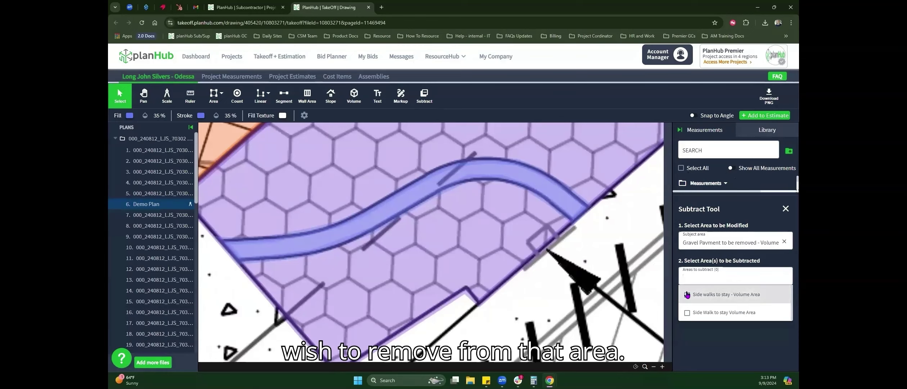
pyautogui.click(687, 312)
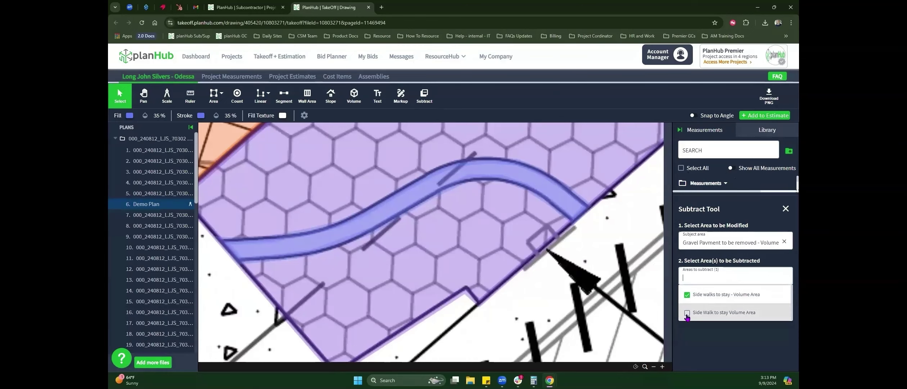
pyautogui.click(733, 349)
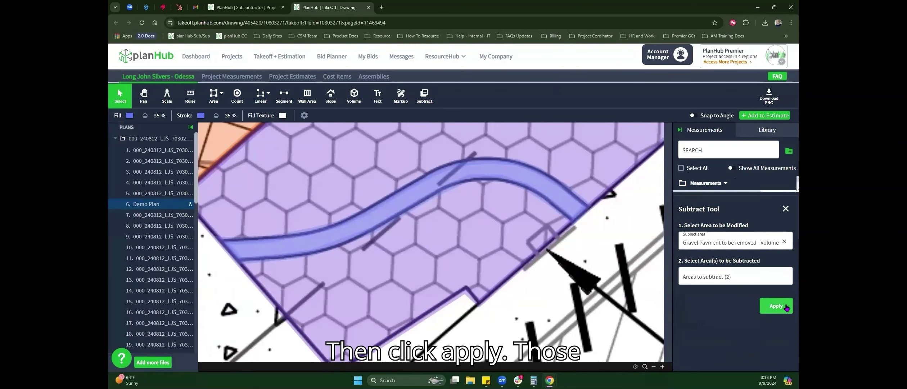
pyautogui.click(787, 306)
pyautogui.scroll(-3, 590, 282)
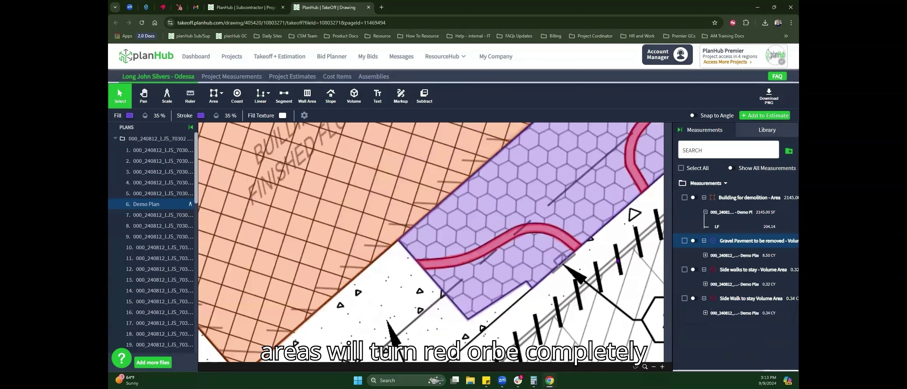
pyautogui.moveTo(642, 192); pyautogui.dragTo(540, 246)
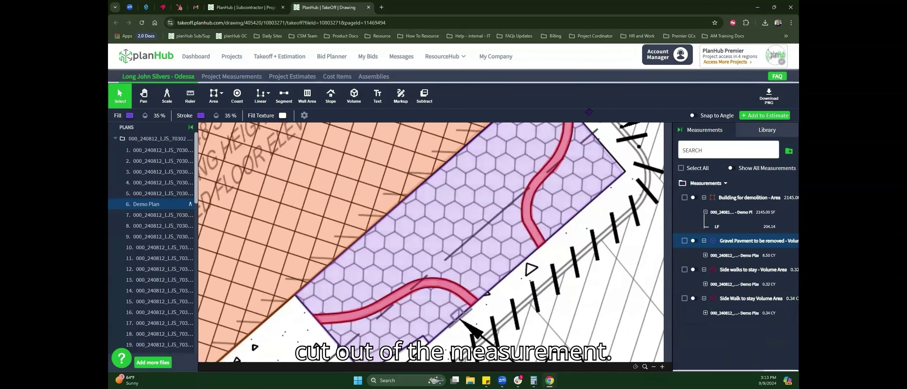
pyautogui.scroll(-3, 583, 258)
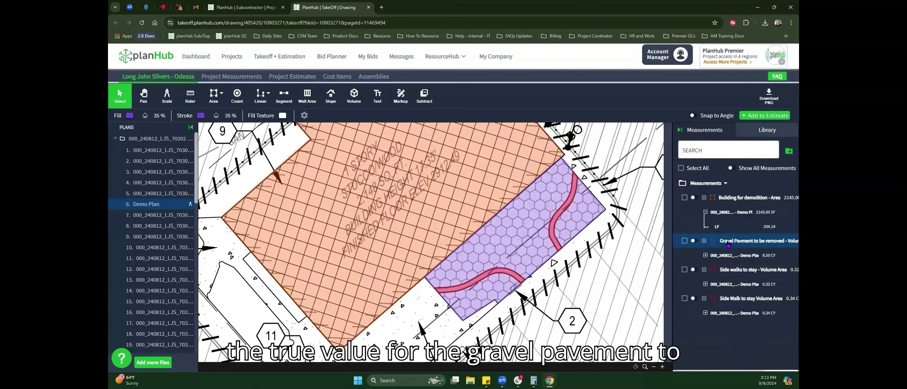
# Create a wall area measurement named "Fencing to be removed Wall Area" with 8 ft wall height, unit cost 6.00 and item type Labor
pyautogui.scroll(-3, 595, 279)
pyautogui.scroll(1, 617, 250)
pyautogui.moveTo(617, 251)
pyautogui.mouseDown()
pyautogui.moveTo(553, 169)
pyautogui.moveTo(560, 283)
pyautogui.mouseUp()
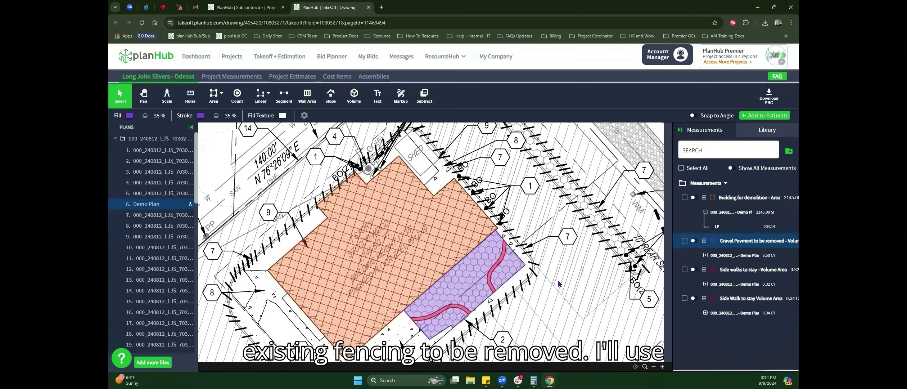
pyautogui.moveTo(537, 306); pyautogui.dragTo(509, 331)
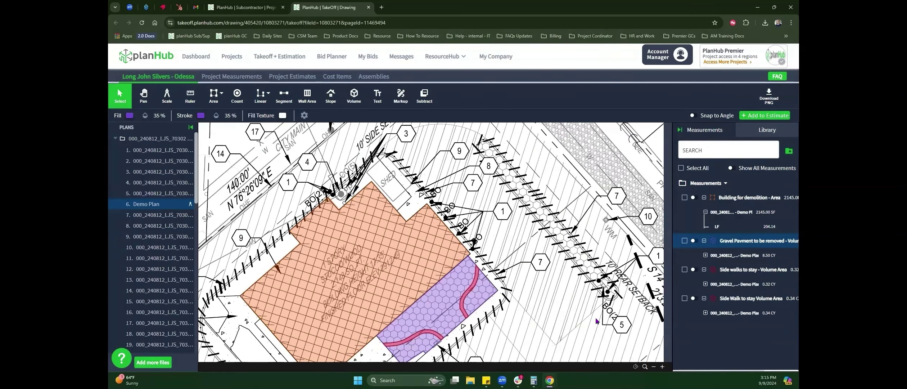
pyautogui.click(307, 95)
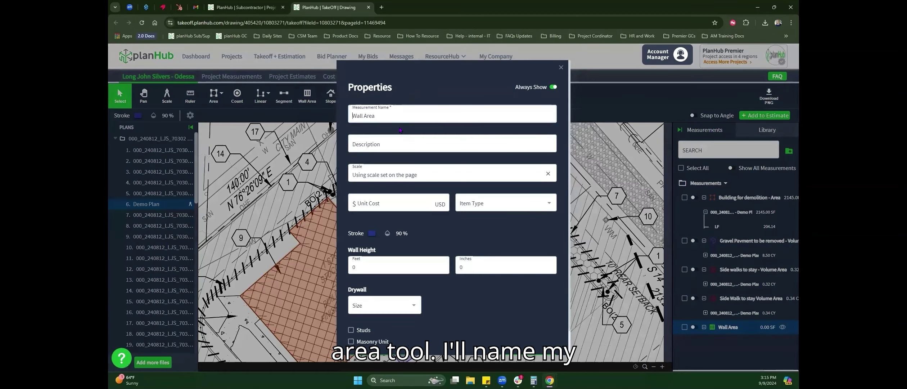
pyautogui.write('Fencing to be removed')
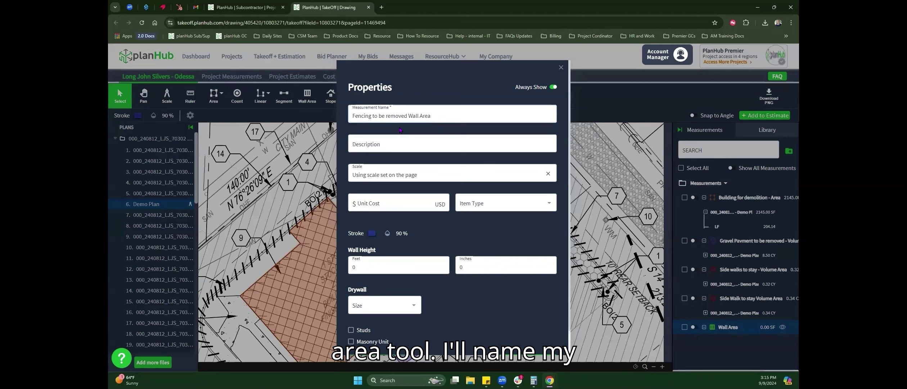
pyautogui.click(423, 265)
pyautogui.press('BackSpace')
pyautogui.write('8')
pyautogui.click(404, 204)
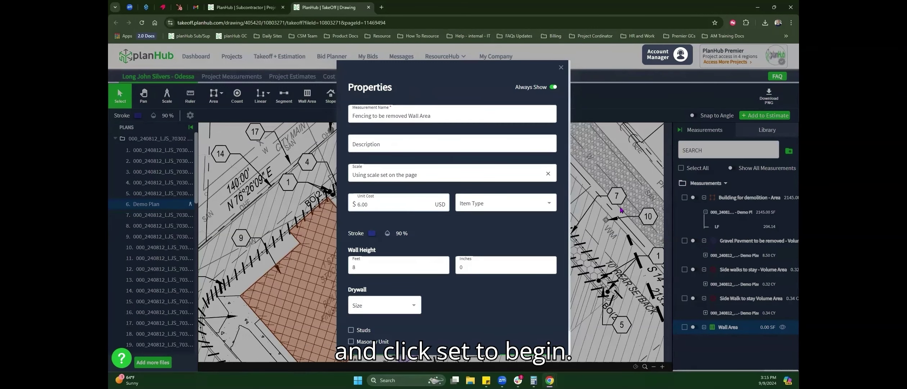
pyautogui.click(506, 204)
pyautogui.click(506, 223)
pyautogui.scroll(-1, 507, 282)
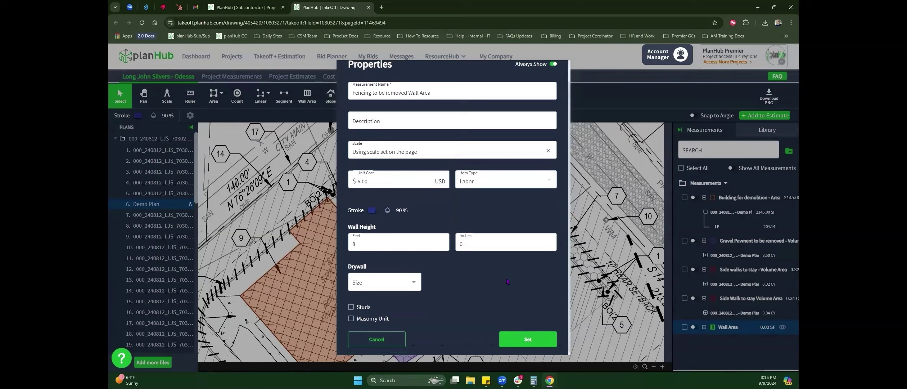
pyautogui.click(543, 339)
# Trace the fencing around the long hexagon-hatched strip, following its rounded end, and show the wall measurement's dimensions
pyautogui.scroll(5, 472, 156)
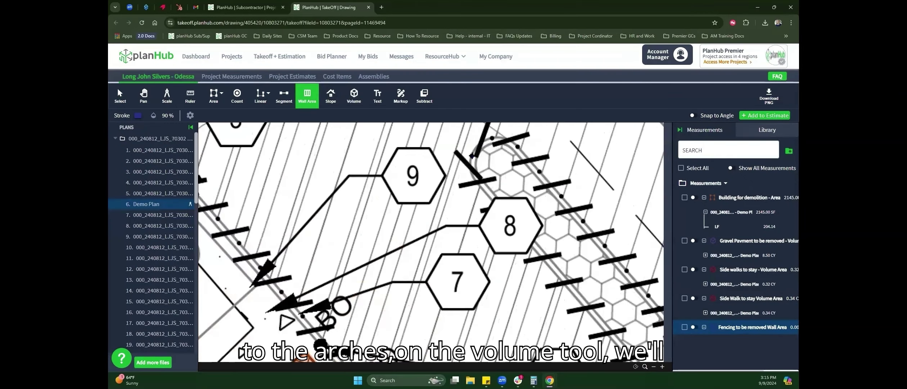
pyautogui.click(472, 156)
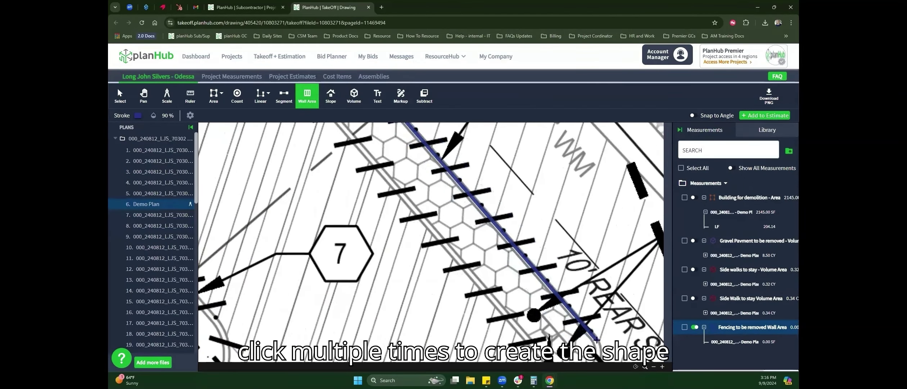
pyautogui.moveTo(596, 339); pyautogui.dragTo(586, 225)
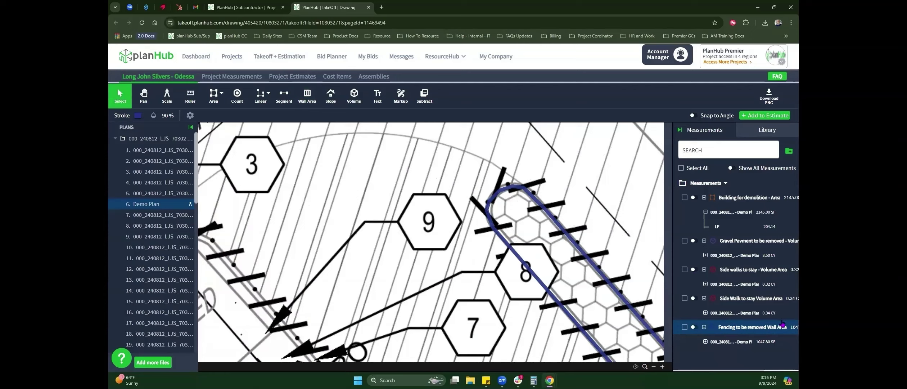
pyautogui.click(705, 342)
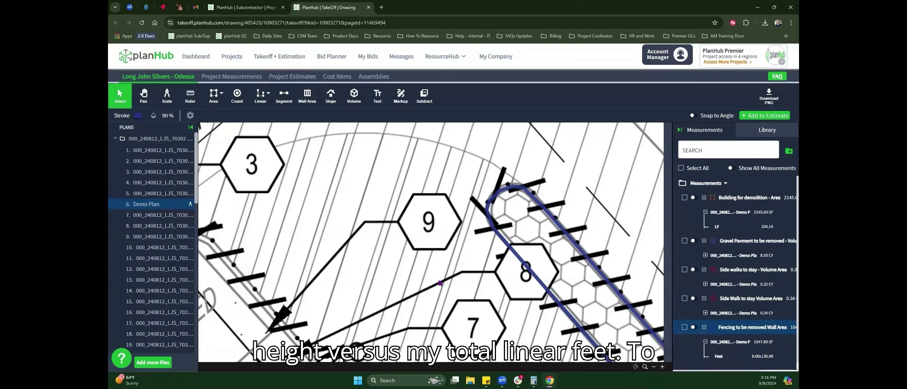
# Continue the same fencing wall measurement along the fence line surrounding the building
pyautogui.scroll(-3, 399, 206)
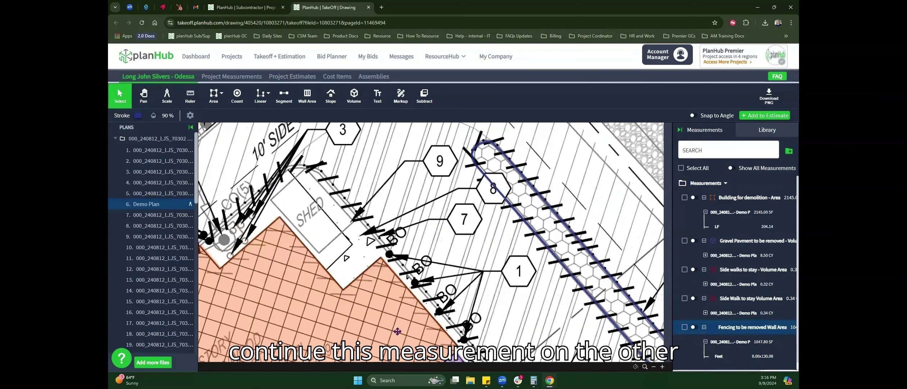
pyautogui.click(693, 327)
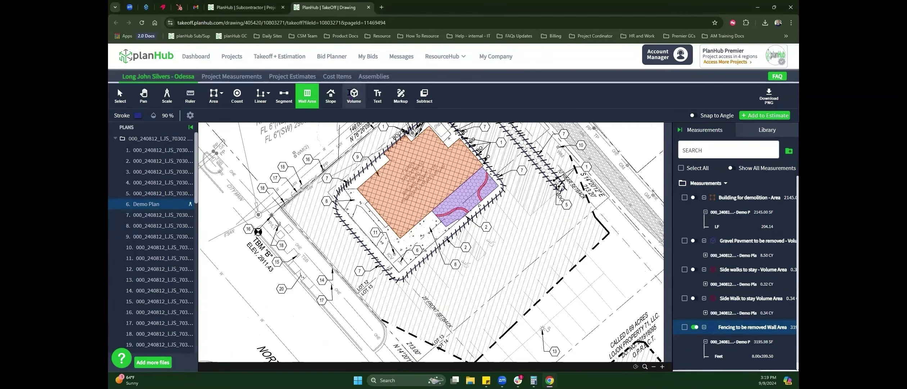
# Start a multi-point volume area measurement for the asphalt removal with a depth of 3
pyautogui.click(351, 93)
pyautogui.click(401, 126)
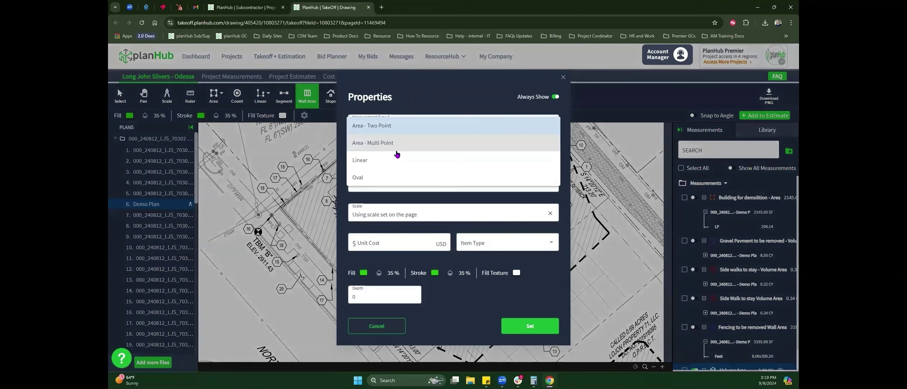
pyautogui.click(396, 148)
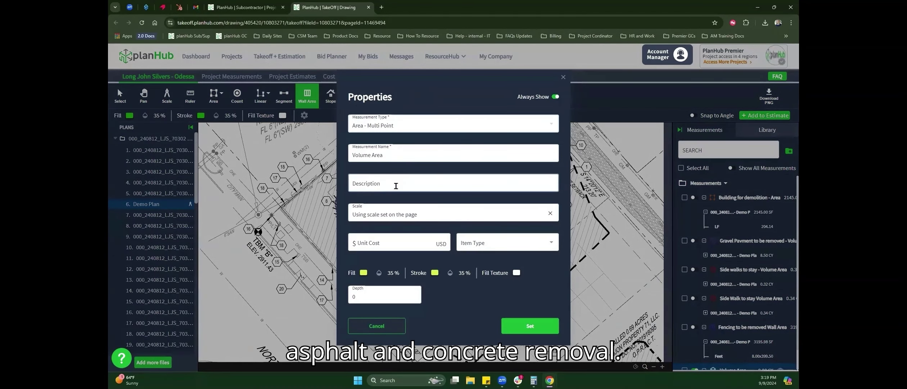
pyautogui.click(389, 295)
pyautogui.write('3')
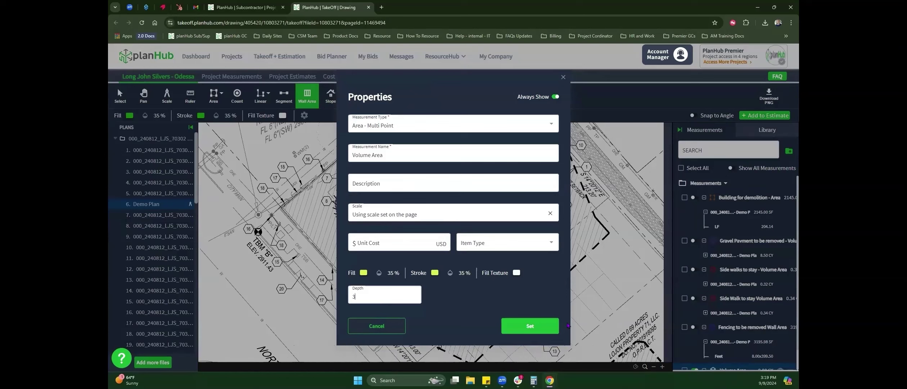
# Give the new volume area a red fill and a red stroke at 85% stroke opacity, and accept its properties
pyautogui.click(364, 273)
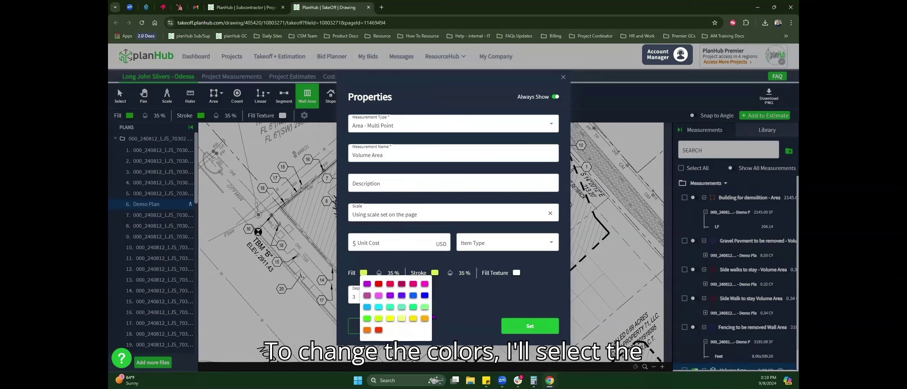
pyautogui.click(379, 285)
pyautogui.click(435, 273)
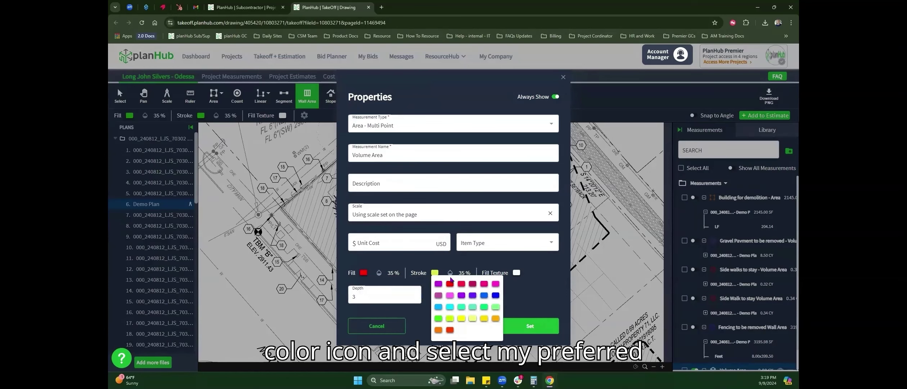
pyautogui.click(450, 284)
pyautogui.click(450, 273)
pyautogui.moveTo(452, 310); pyautogui.dragTo(451, 290)
pyautogui.click(495, 300)
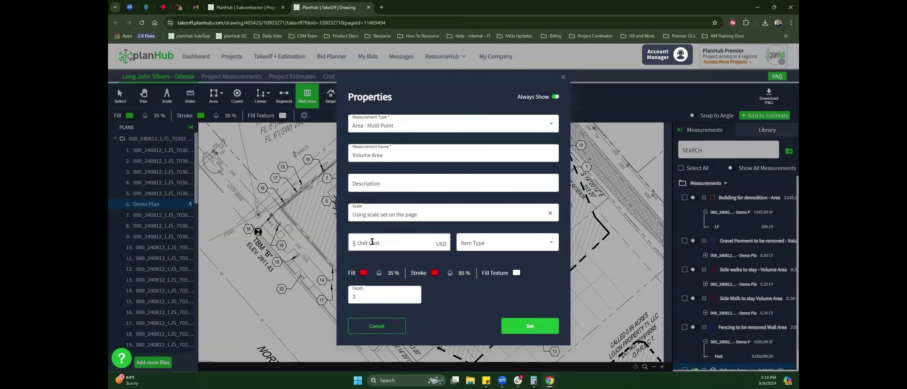
pyautogui.click(535, 327)
# Trace the volume area outline around the whole lot boundary, enclosing the building and fenced areas
pyautogui.scroll(5, 264, 191)
pyautogui.scroll(-5, 265, 191)
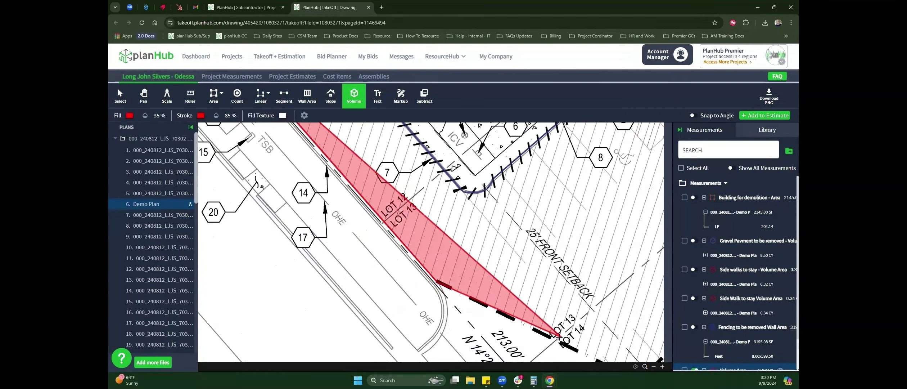
pyautogui.scroll(3, 568, 273)
pyautogui.scroll(-3, 568, 273)
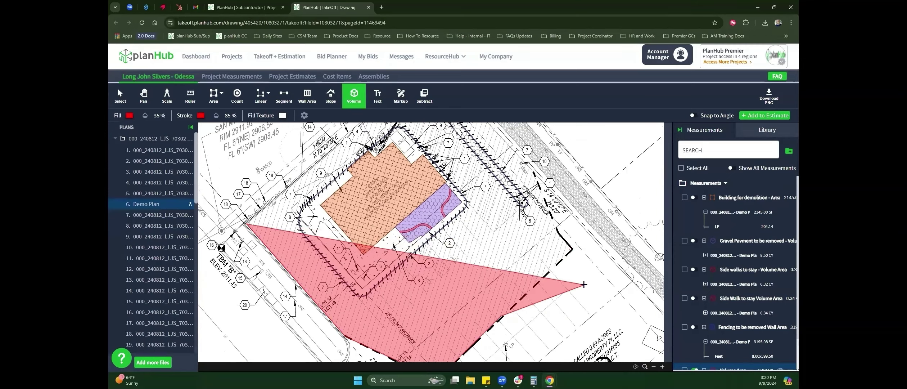
pyautogui.scroll(2, 220, 161)
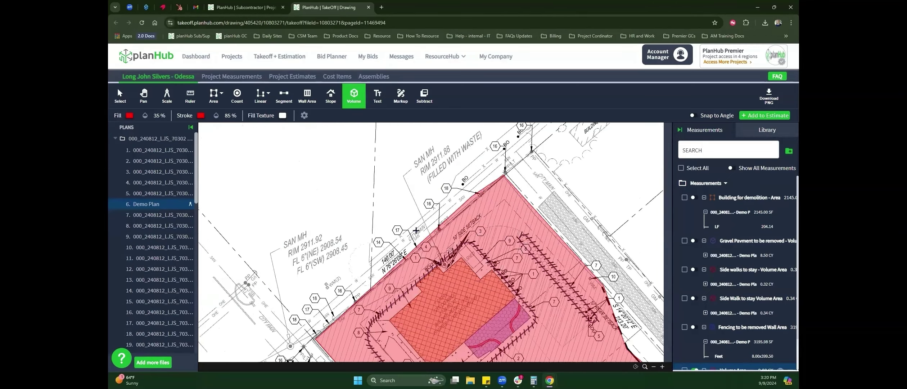
pyautogui.scroll(2, 220, 162)
pyautogui.scroll(-2, 324, 312)
# Subtract "Subtract from asphalt Volume Area" from "Asphalt to be removed Volume Area" with the Subtract tool
pyautogui.click(330, 95)
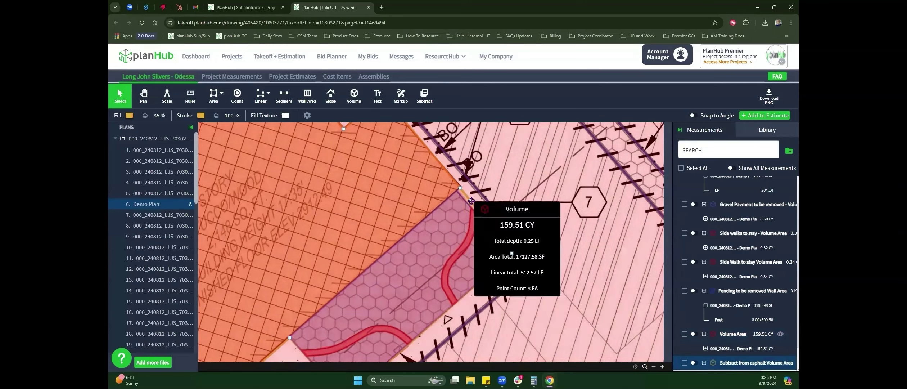
pyautogui.click(424, 95)
pyautogui.click(739, 243)
pyautogui.click(722, 292)
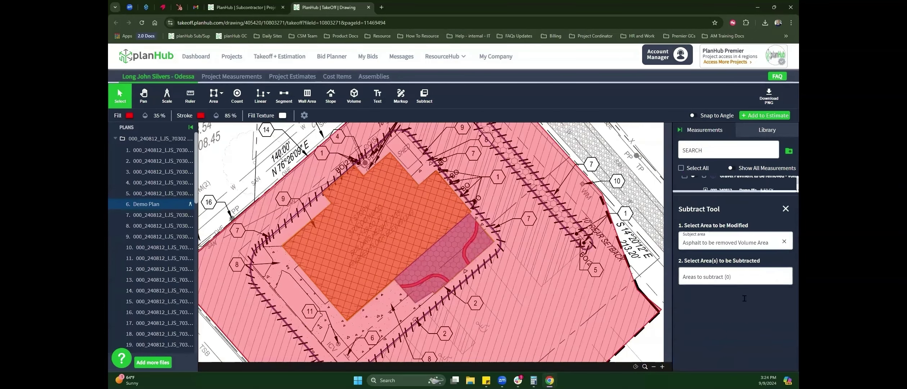
pyautogui.click(735, 346)
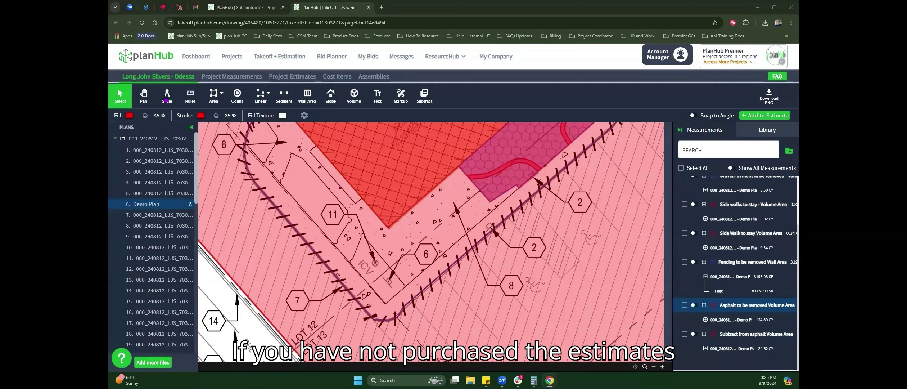
# Open the project measurements summary and review the listed quantities and unit costs
pyautogui.click(221, 77)
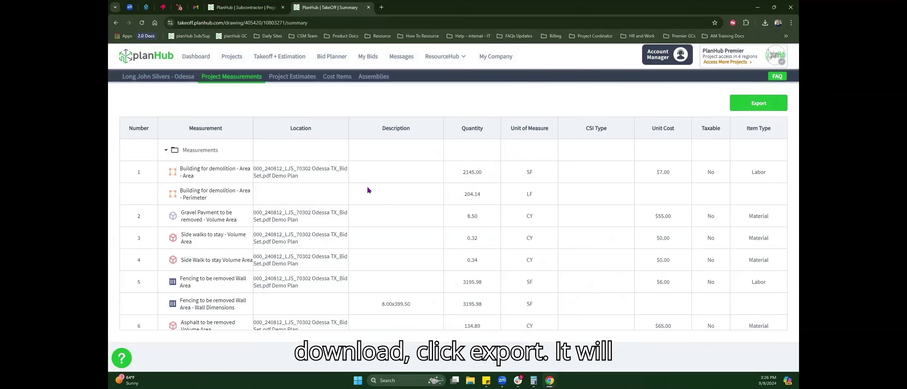
pyautogui.scroll(-1, 533, 182)
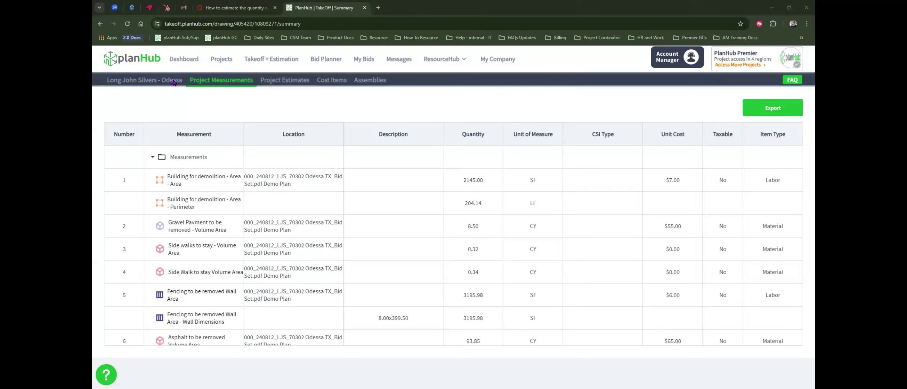
# Return to the Long John Silvers - Odessa drawing and add all its measurements to Project Estimate 1
pyautogui.click(173, 82)
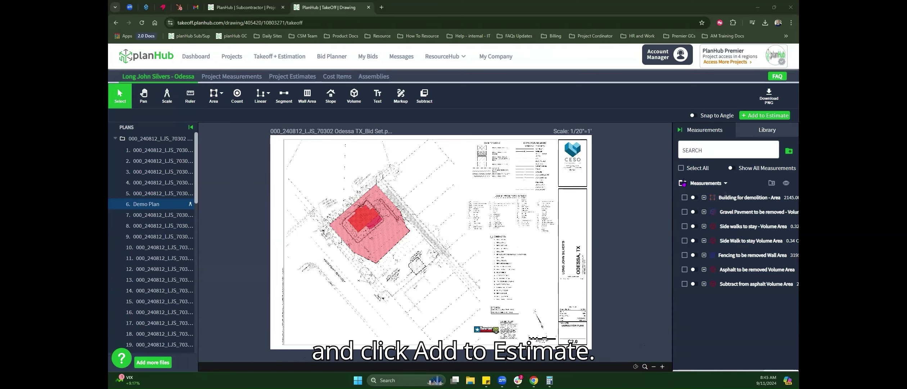
pyautogui.click(681, 168)
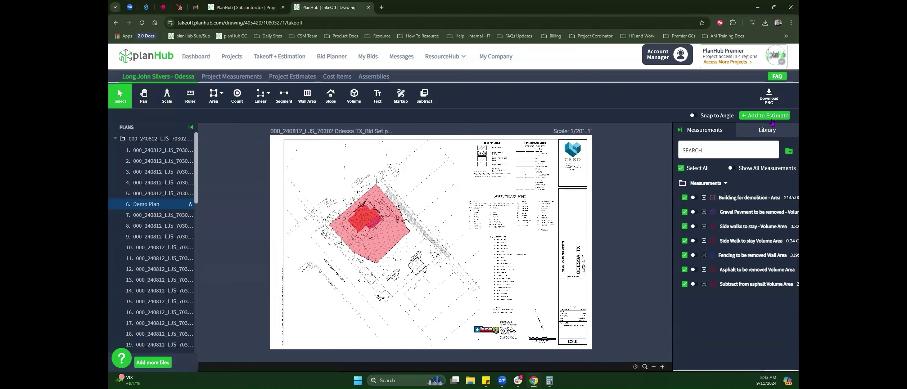
pyautogui.click(770, 116)
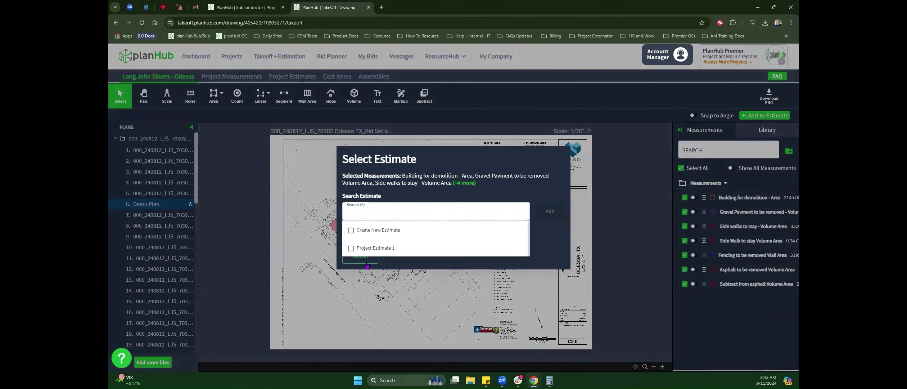
pyautogui.click(374, 248)
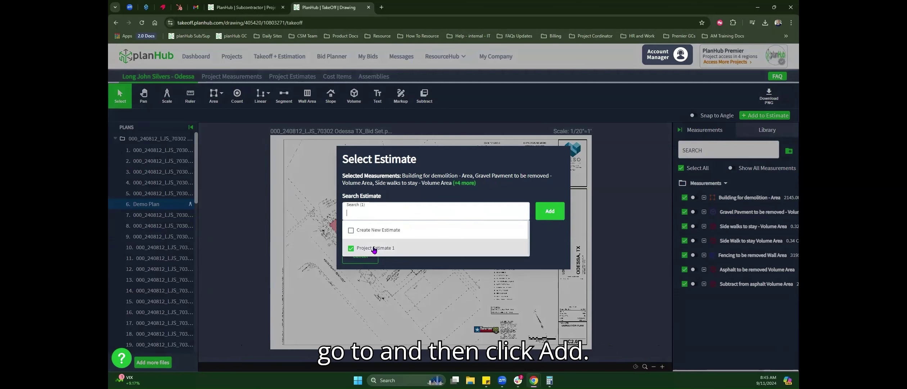
pyautogui.click(551, 213)
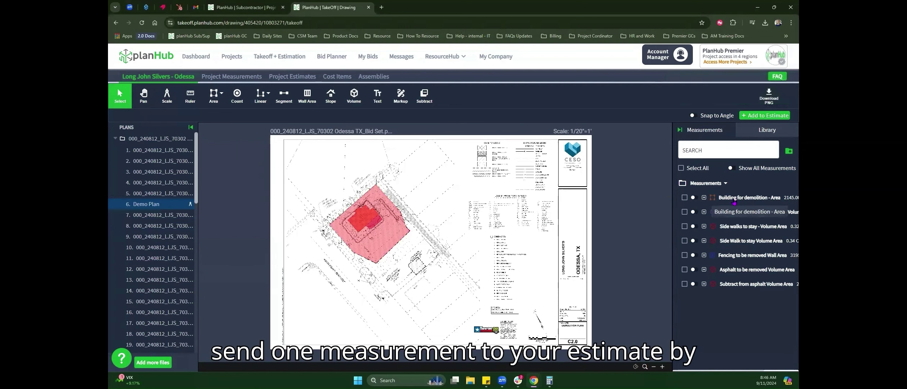
# Bring up the options for the single Building for demolition - Area measurement and dismiss them without choosing any
pyautogui.rightClick(734, 202)
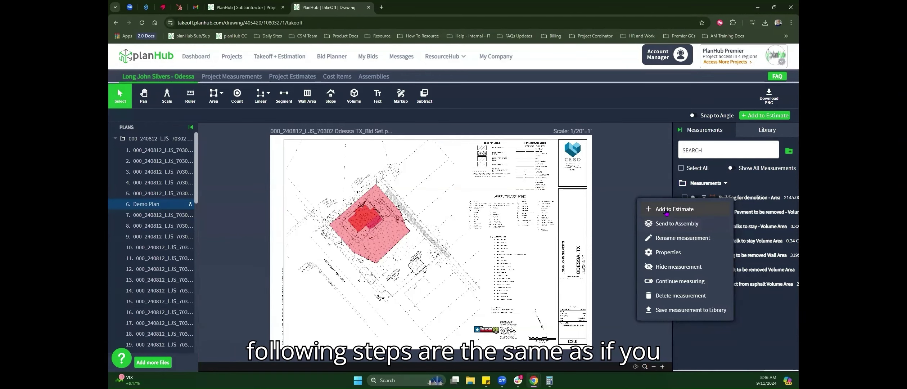
pyautogui.click(639, 139)
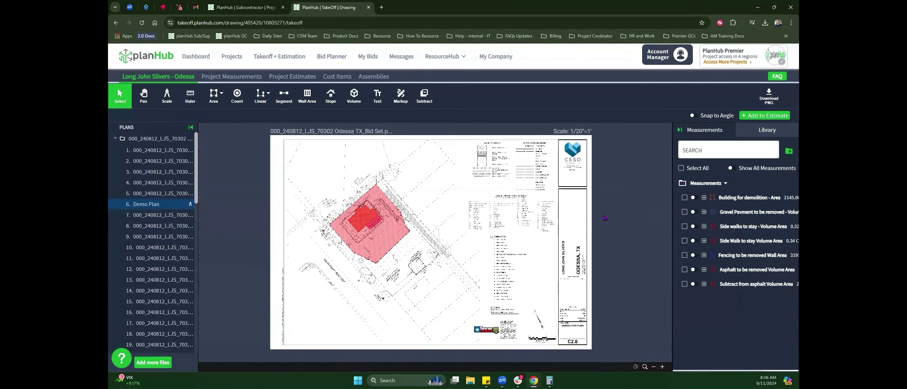
# Open Project Estimate 1, review its items' quantities, unit costs and subtotals, and open a row for editing without saving
pyautogui.click(293, 77)
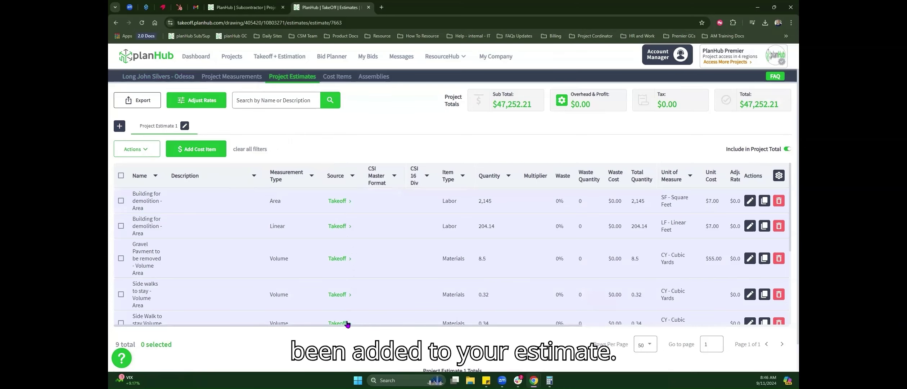
pyautogui.moveTo(355, 325); pyautogui.dragTo(571, 323)
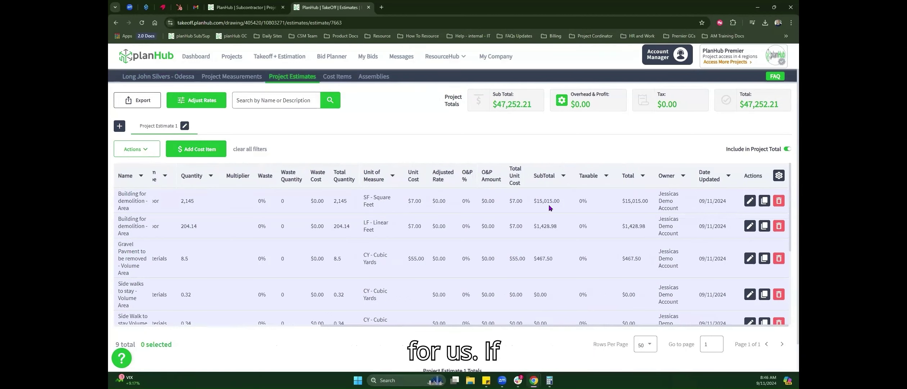
pyautogui.scroll(-1, 475, 254)
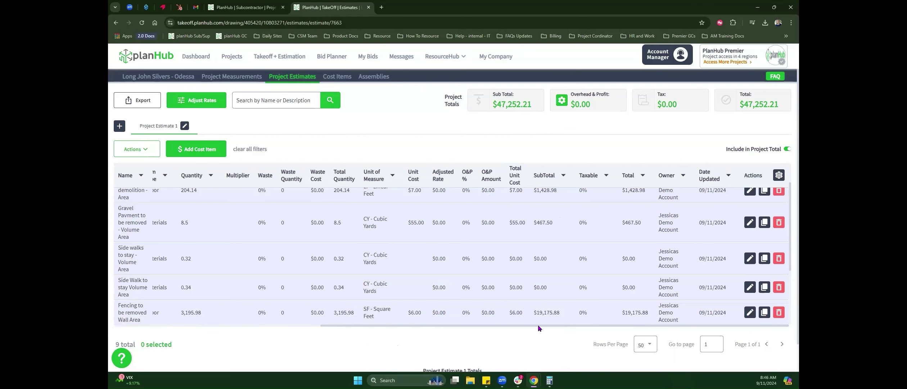
pyautogui.hscroll(-5, 555, 317)
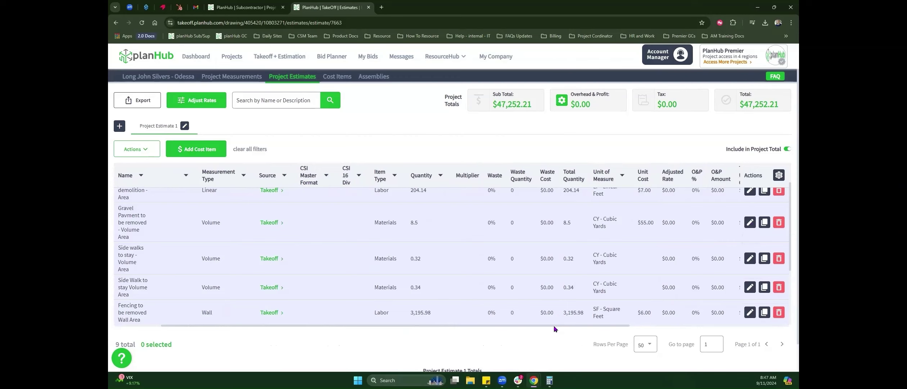
pyautogui.moveTo(551, 324); pyautogui.dragTo(752, 304)
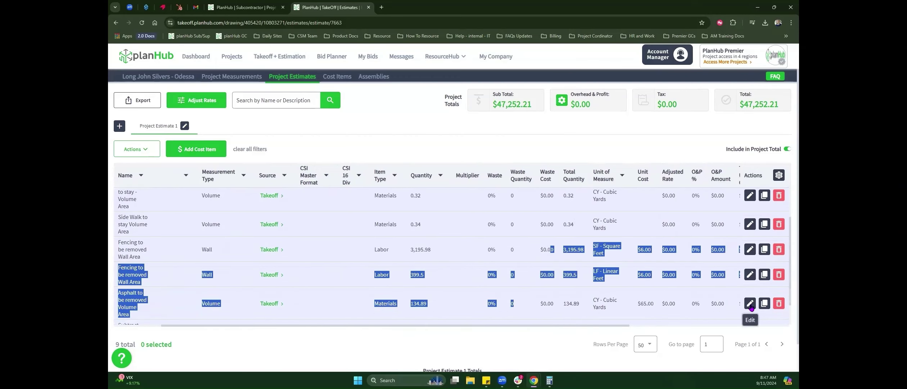
pyautogui.click(751, 303)
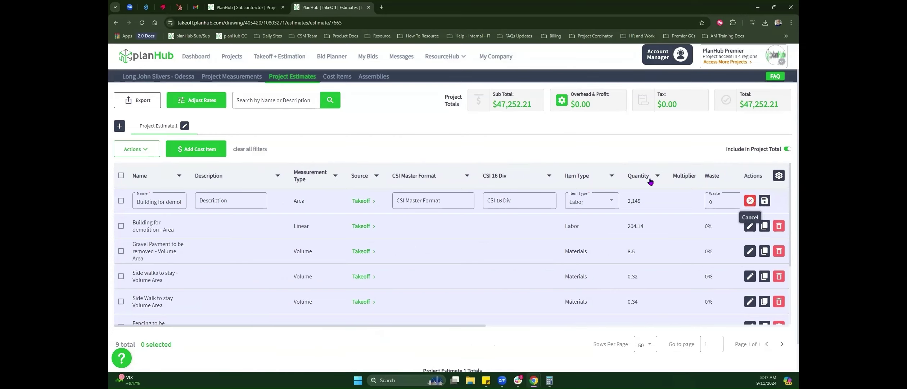
pyautogui.click(751, 200)
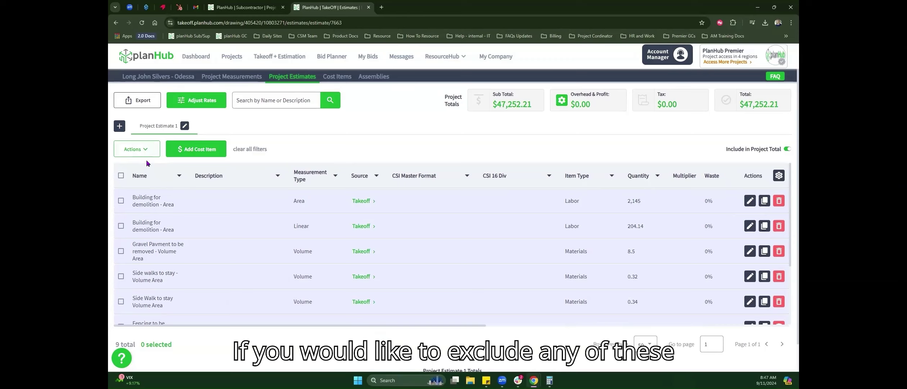
# Exclude the two side walk volume items that are staying from the estimate totals
pyautogui.click(121, 276)
pyautogui.click(121, 302)
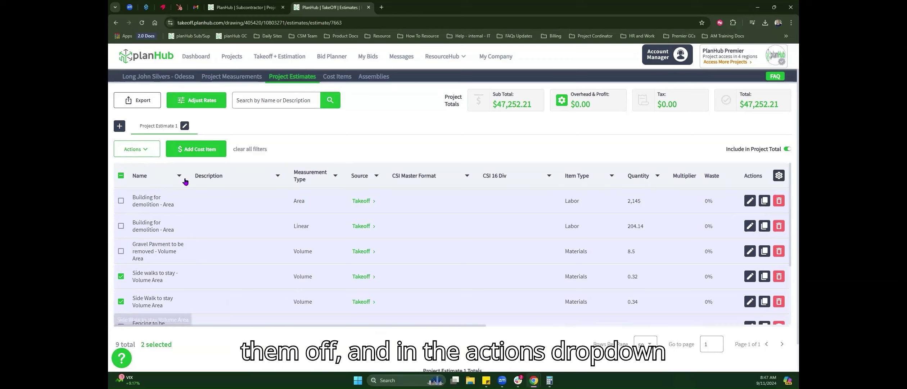
pyautogui.click(147, 150)
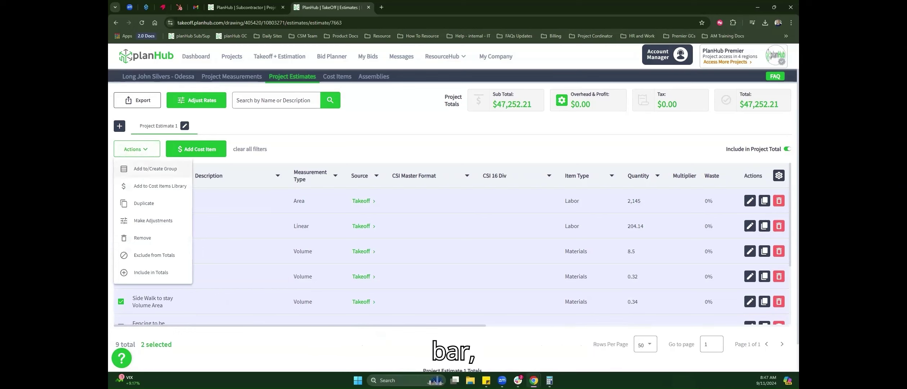
pyautogui.click(152, 257)
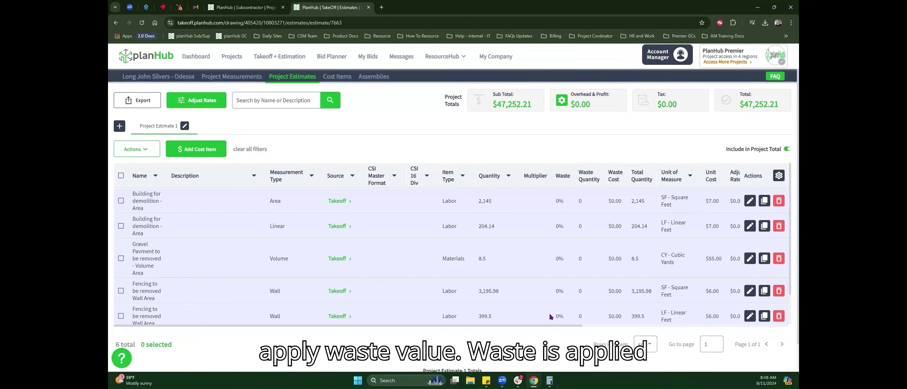
pyautogui.moveTo(562, 324); pyautogui.dragTo(576, 255)
pyautogui.click(584, 202)
pyautogui.scroll(1, 584, 202)
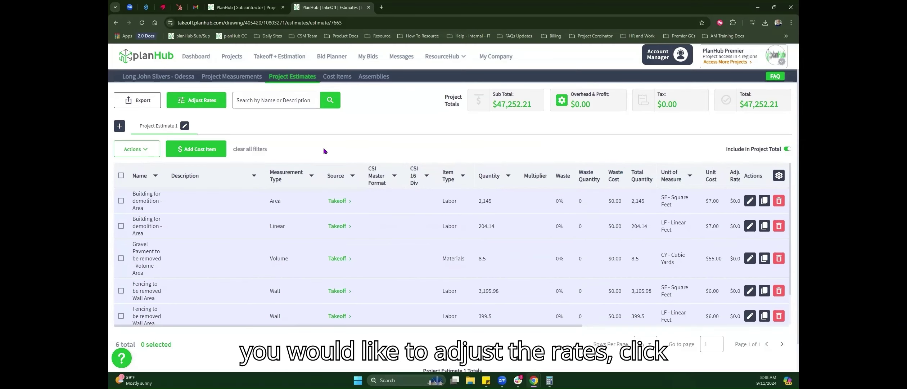
# Begin a rate adjustment for Project Estimate 1 that covers only the Materials item type
pyautogui.click(198, 101)
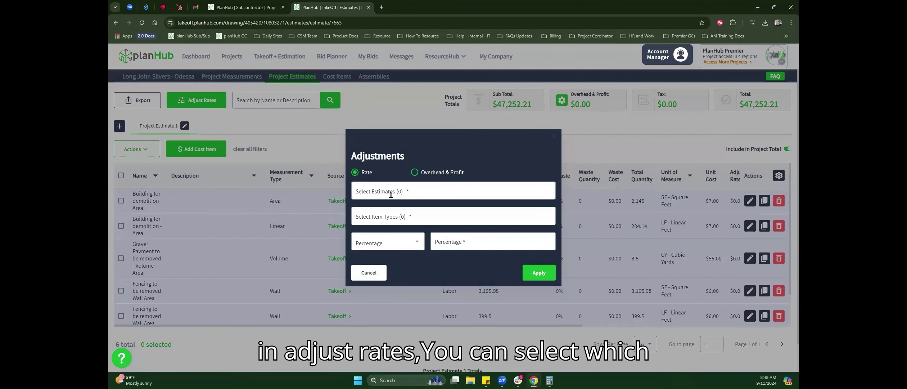
pyautogui.click(414, 194)
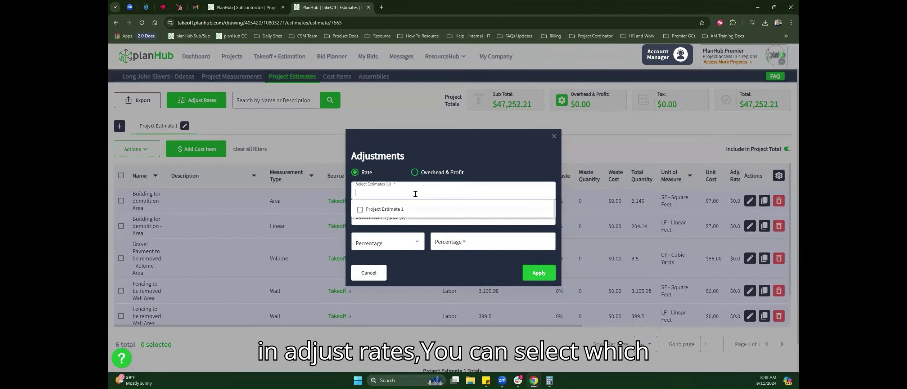
pyautogui.click(412, 212)
pyautogui.click(395, 218)
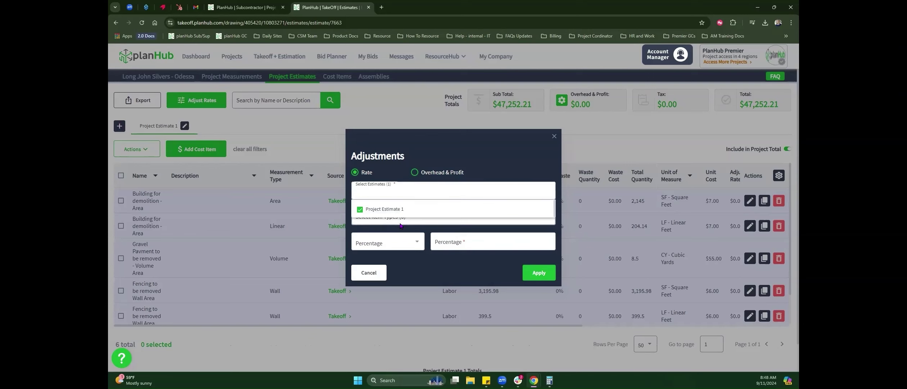
pyautogui.click(395, 217)
pyautogui.click(396, 292)
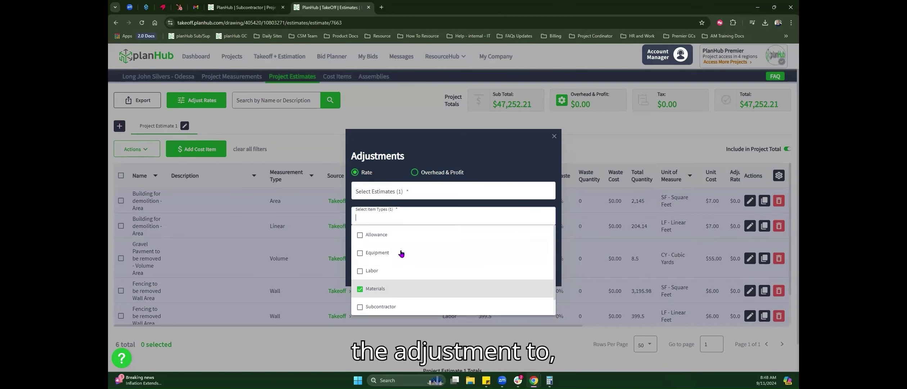
pyautogui.click(523, 164)
# Make the adjustment a fixed rate instead of a percentage, with a value of $2, and apply it
pyautogui.click(367, 243)
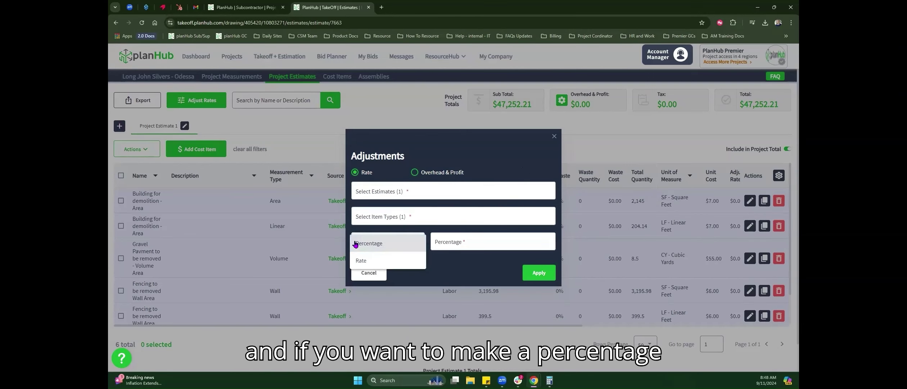
pyautogui.click(361, 261)
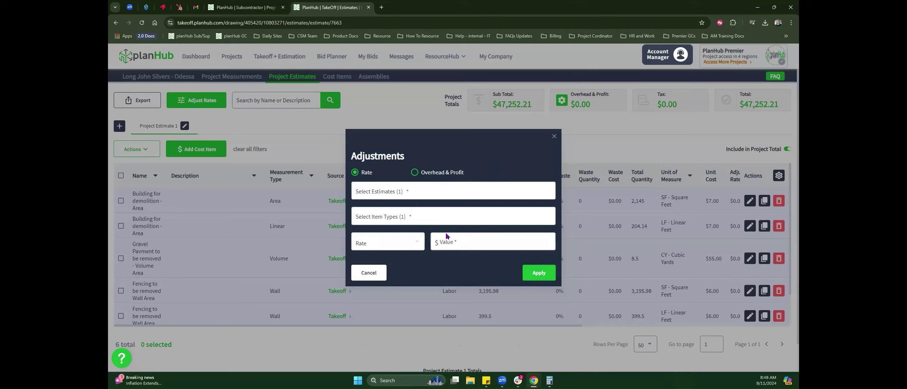
pyautogui.click(454, 241)
pyautogui.write('2')
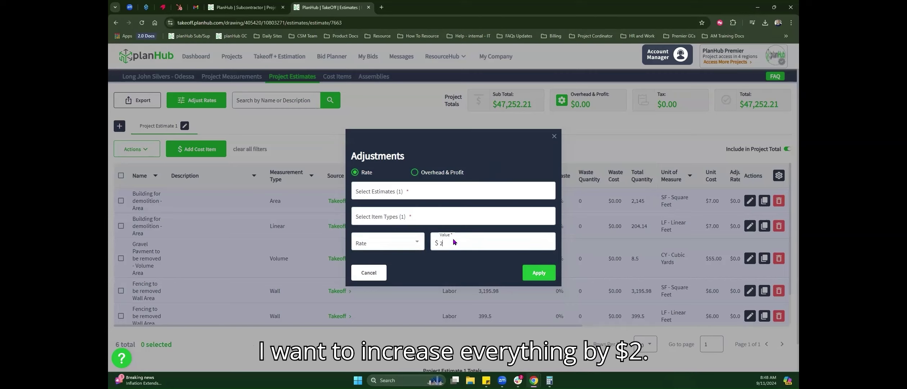
pyautogui.click(536, 273)
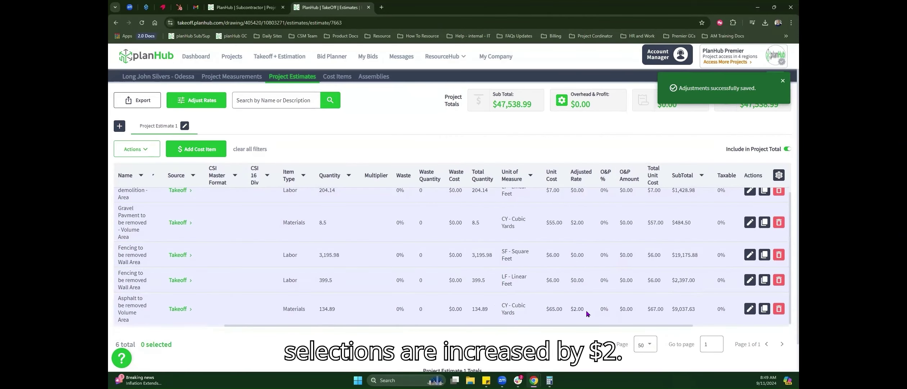
# Set the project's overhead and profit to 30 percent and apply it
pyautogui.scroll(1, 589, 299)
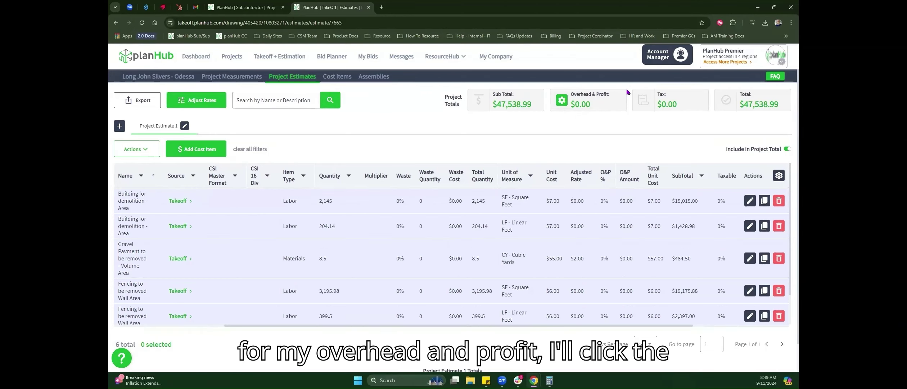
pyautogui.click(560, 103)
pyautogui.click(450, 208)
pyautogui.write('30')
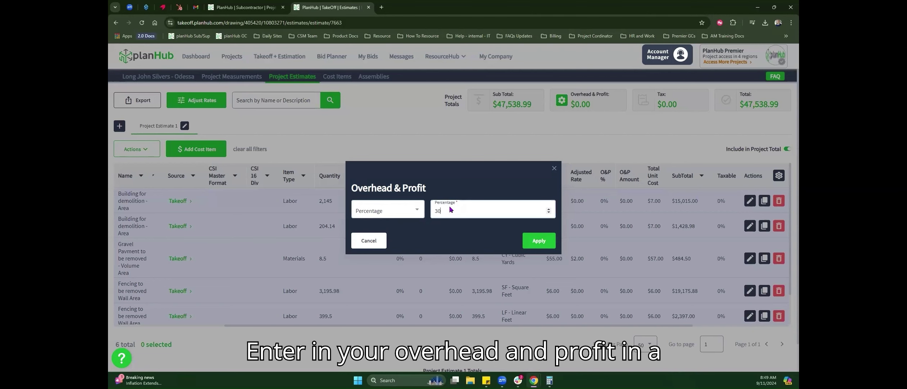
pyautogui.click(539, 240)
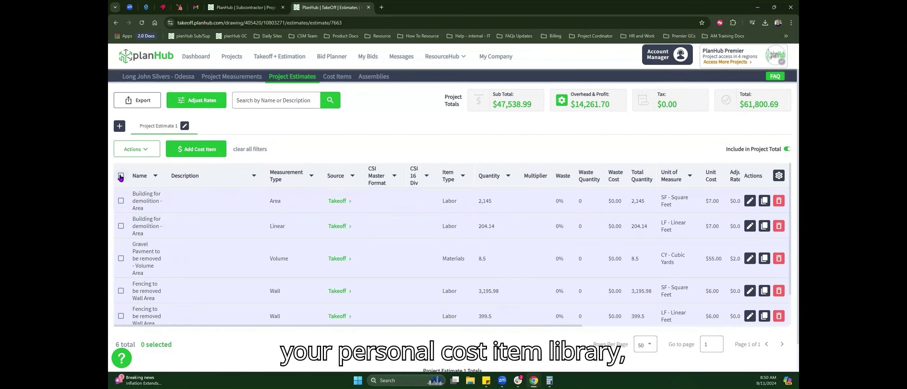
# Select all items in Project Estimate 1 and add them to the Cost Items Library
pyautogui.click(121, 176)
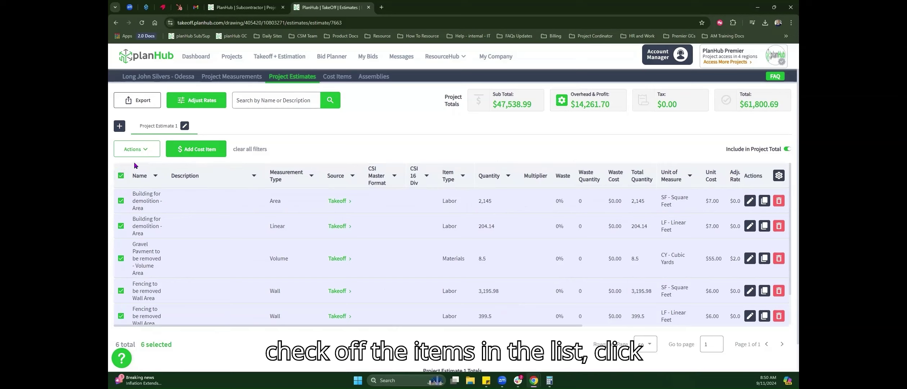
pyautogui.click(144, 150)
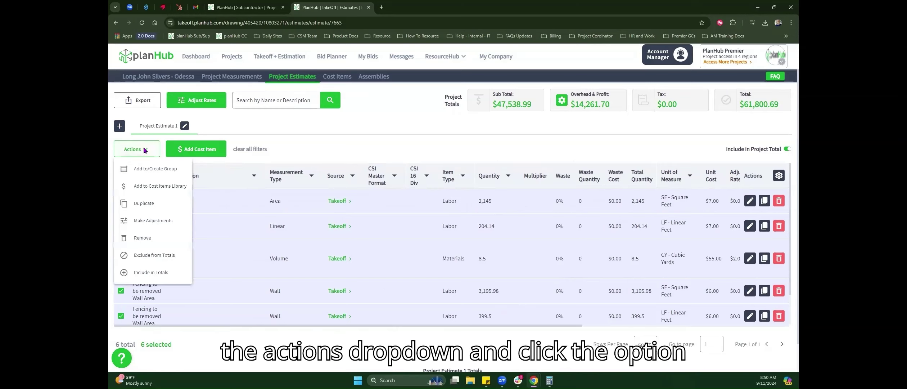
pyautogui.click(170, 186)
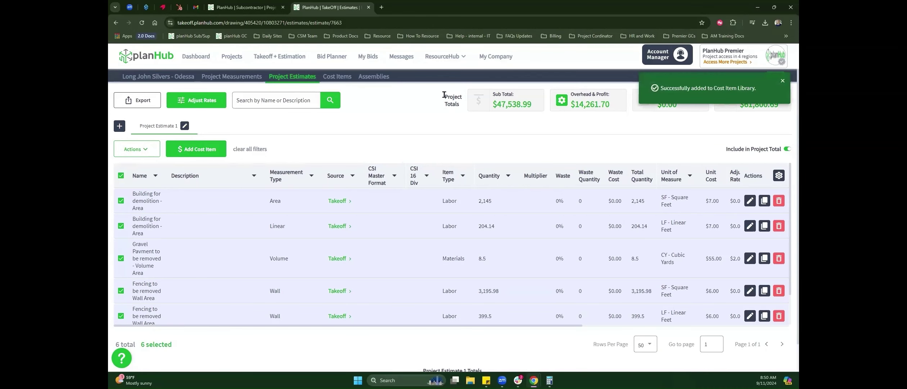
# Open the cost items library and filter it by owner to show only the account's own cost items
pyautogui.click(341, 77)
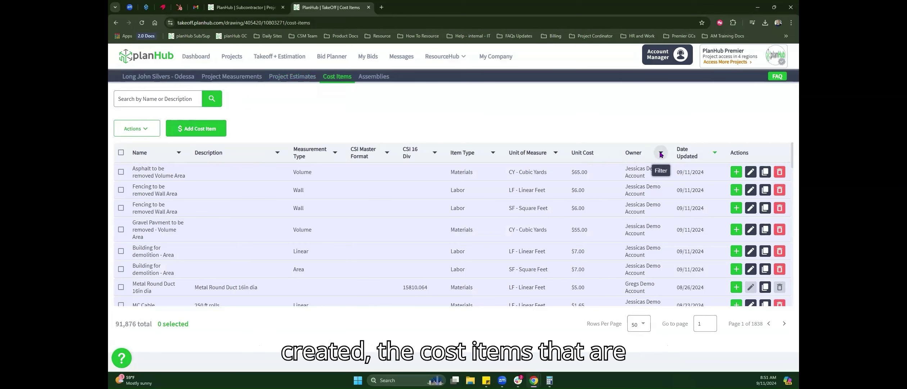
pyautogui.click(661, 153)
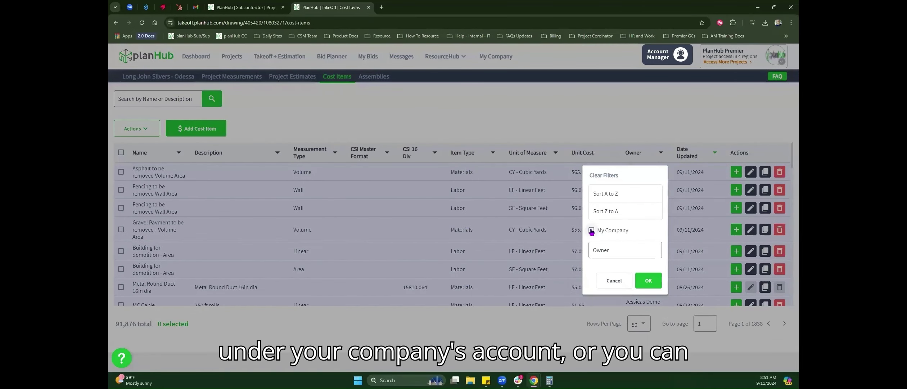
pyautogui.click(618, 249)
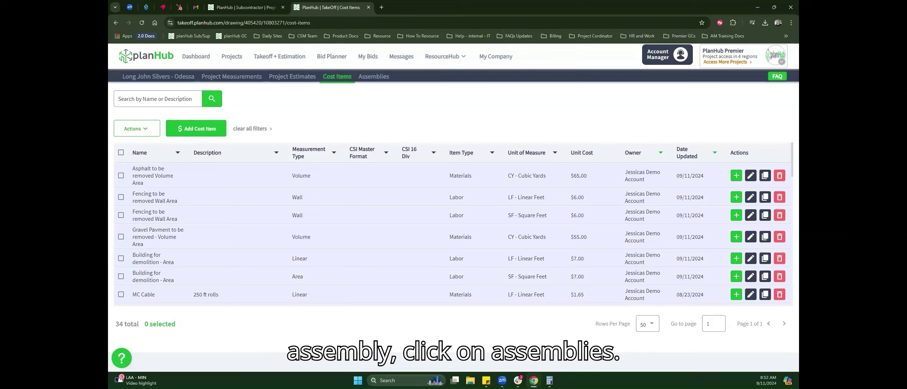
# Open the assemblies library, browse its existing assemblies, and start creating a new assembly
pyautogui.click(373, 77)
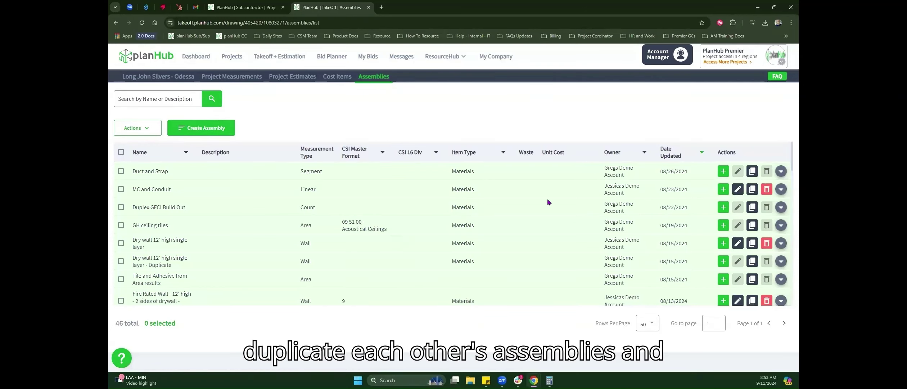
pyautogui.scroll(-3, 626, 182)
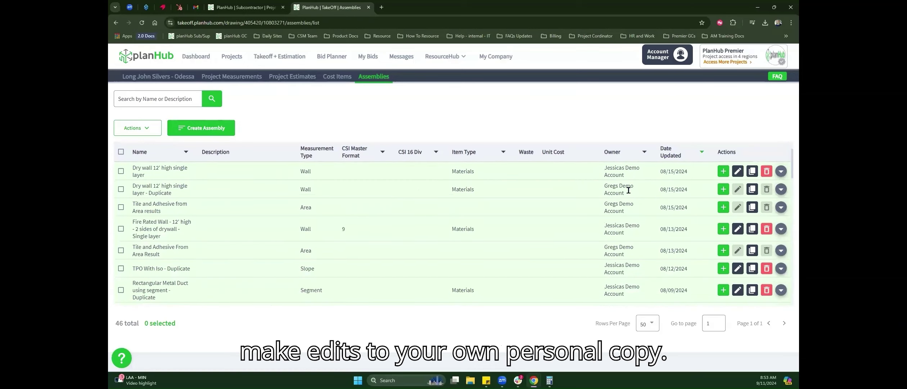
pyautogui.click(157, 99)
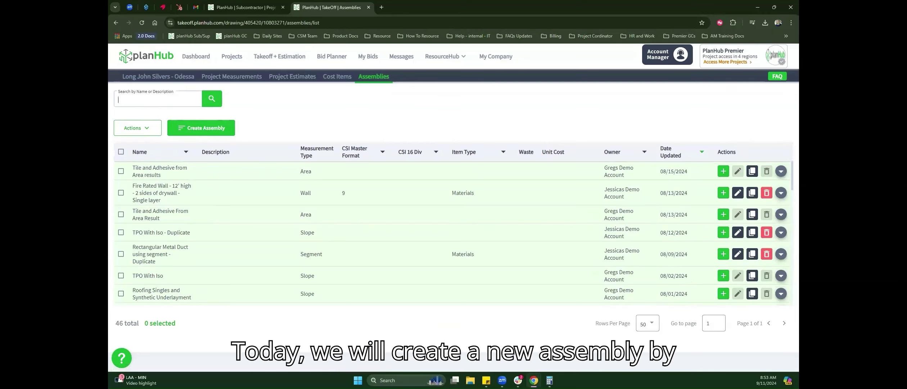
pyautogui.click(208, 130)
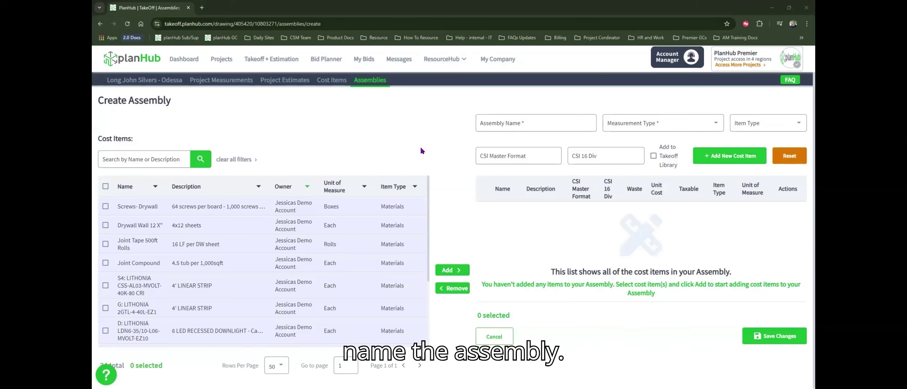
# Name the assembly "Building Demo - 1 story - Wood Framed" with measurement type Area and item type Equipment
pyautogui.click(554, 124)
pyautogui.write('Building Demo')
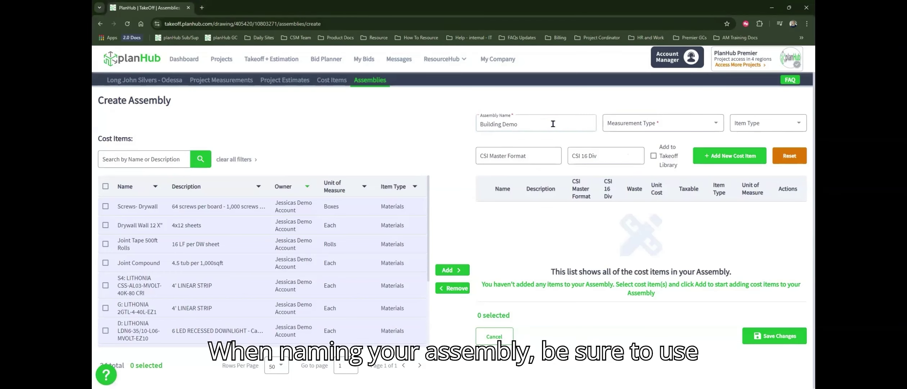
pyautogui.write(' - 1 story')
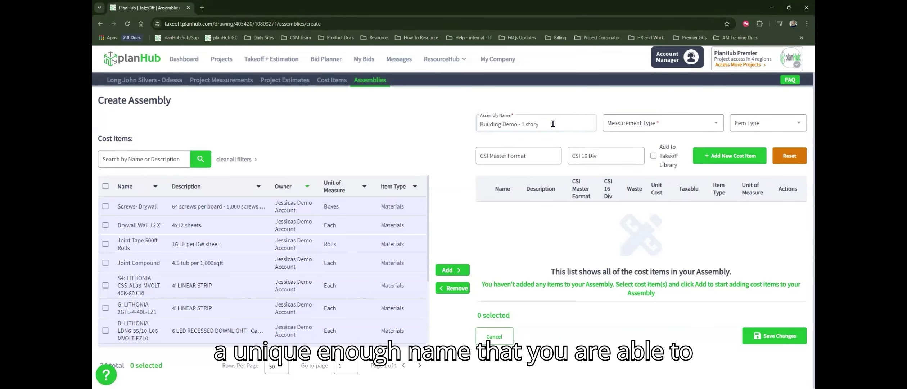
pyautogui.write(' - Wood Framed')
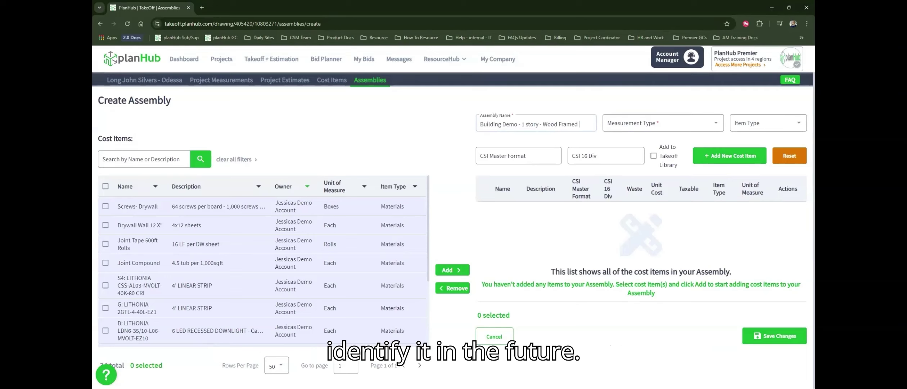
pyautogui.click(703, 124)
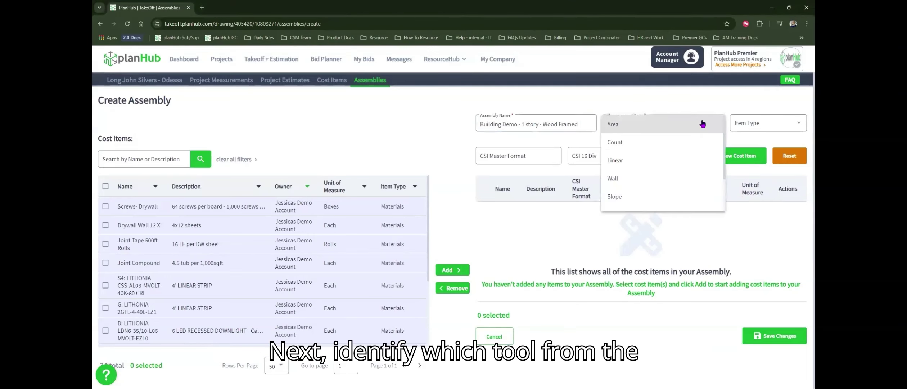
pyautogui.click(657, 127)
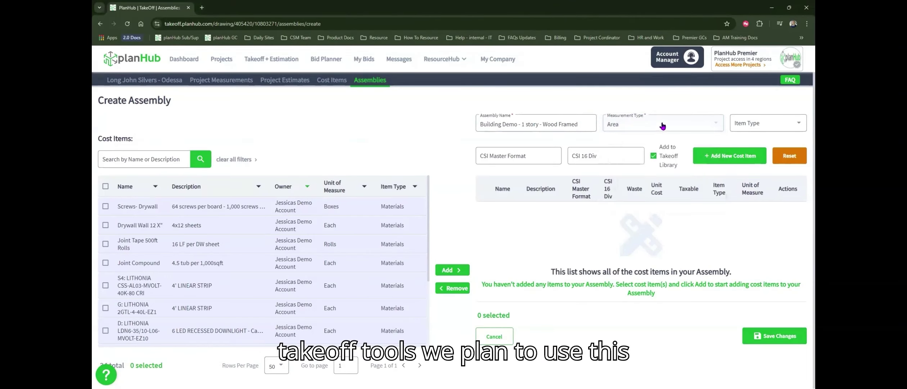
pyautogui.click(760, 125)
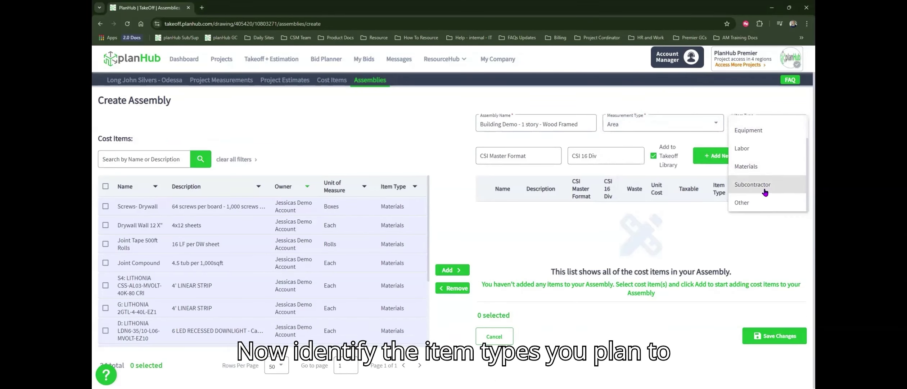
pyautogui.click(760, 160)
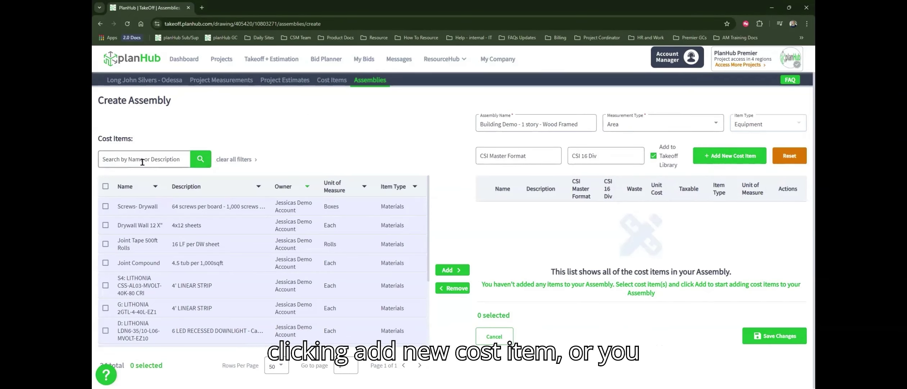
# Search the library cost items for "demo" and add the square-feet "Building for demolition - Area" item to the assembly
pyautogui.click(307, 186)
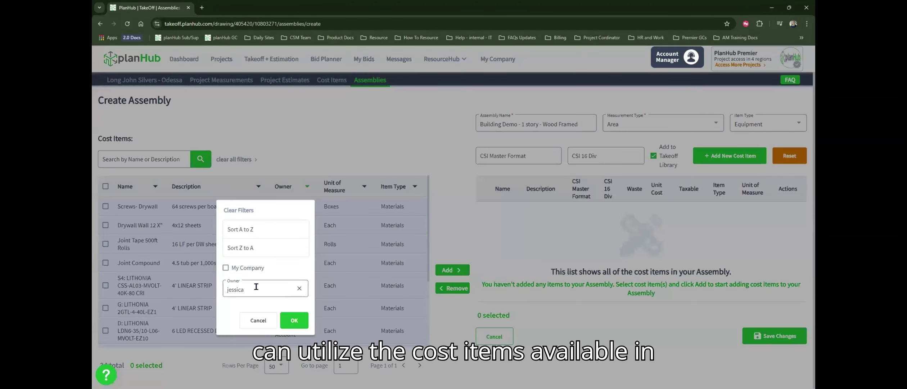
pyautogui.click(294, 320)
pyautogui.write('demo')
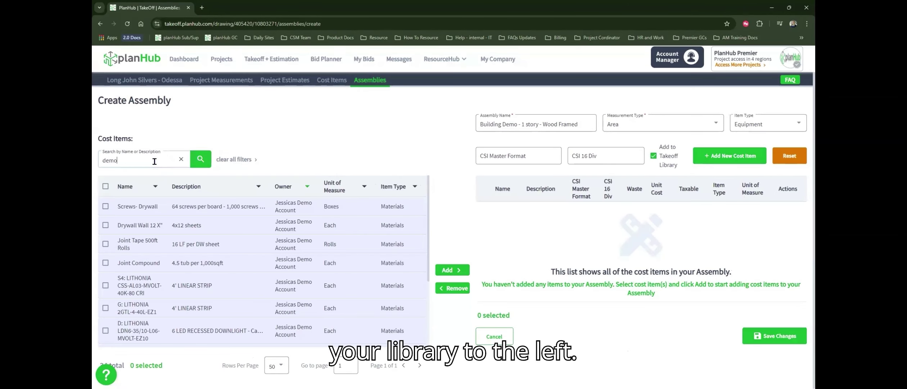
pyautogui.press('Return')
pyautogui.click(105, 205)
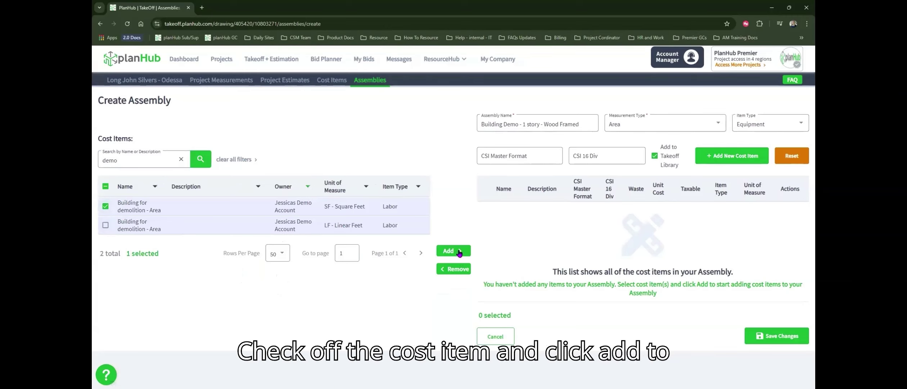
pyautogui.click(454, 251)
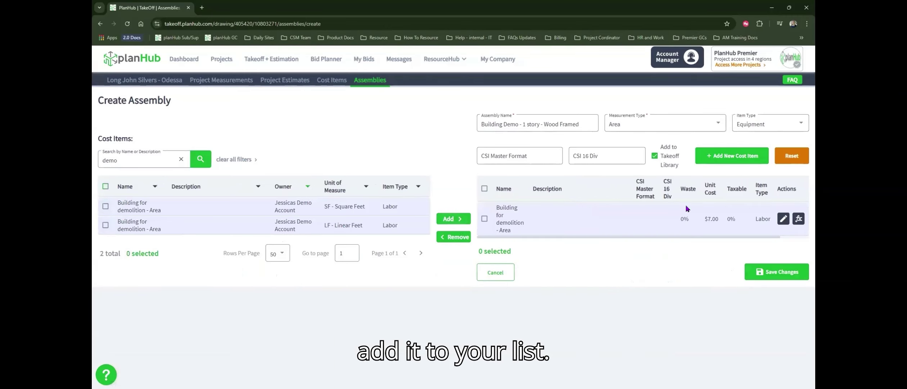
# Rename the added cost item "Dumpters need for Building Demo" and describe it as "14 yard dumpster"
pyautogui.click(783, 219)
pyautogui.write('Demolition dumpters need for ')
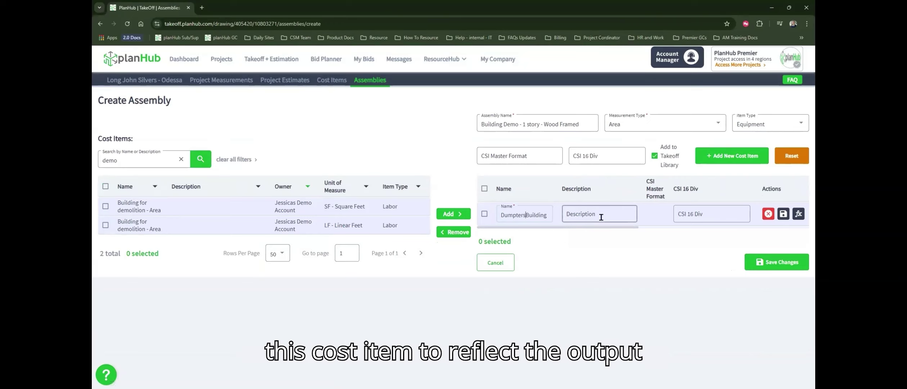
pyautogui.write('Build')
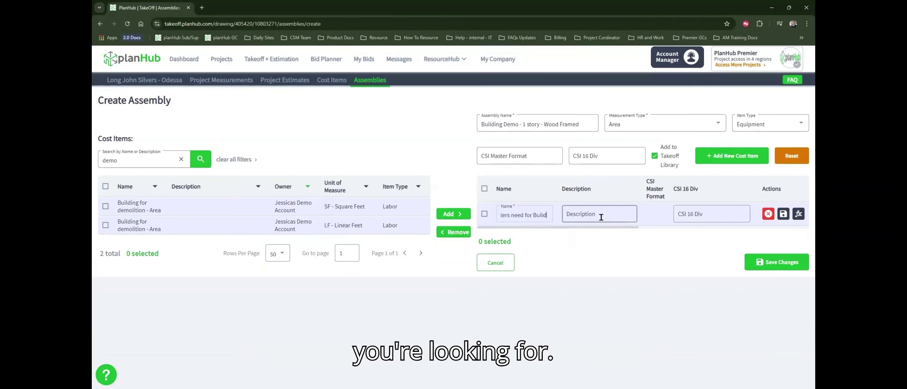
pyautogui.write('ing Demo')
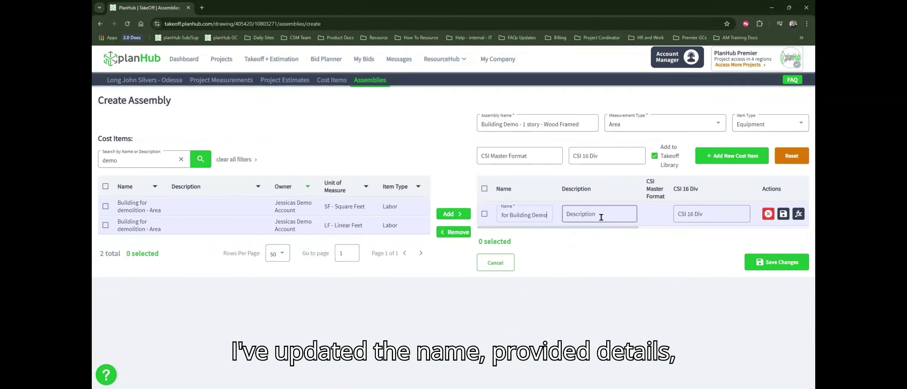
pyautogui.click(601, 217)
pyautogui.write('14 ')
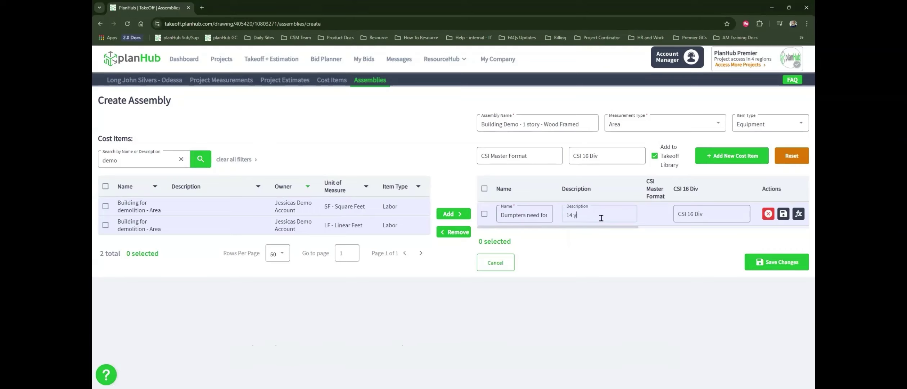
pyautogui.write('yard dumpster')
# Set the item's waste to 20%, unit cost to $120, item type to Equipment and unit of measure to Containers, and save it
pyautogui.moveTo(605, 231); pyautogui.dragTo(702, 232)
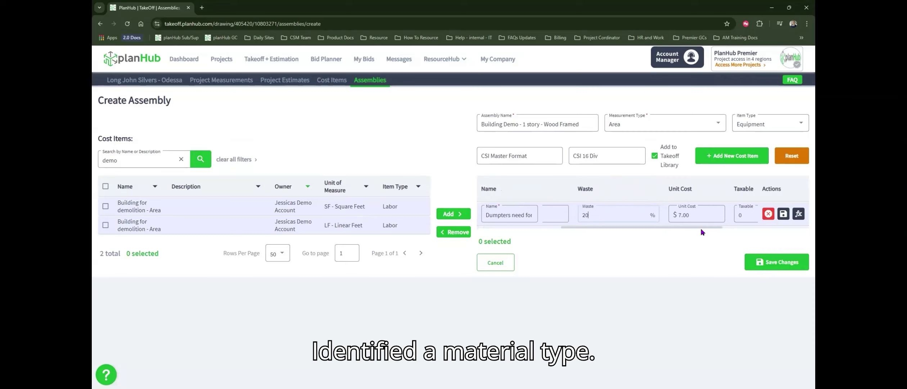
pyautogui.click(641, 214)
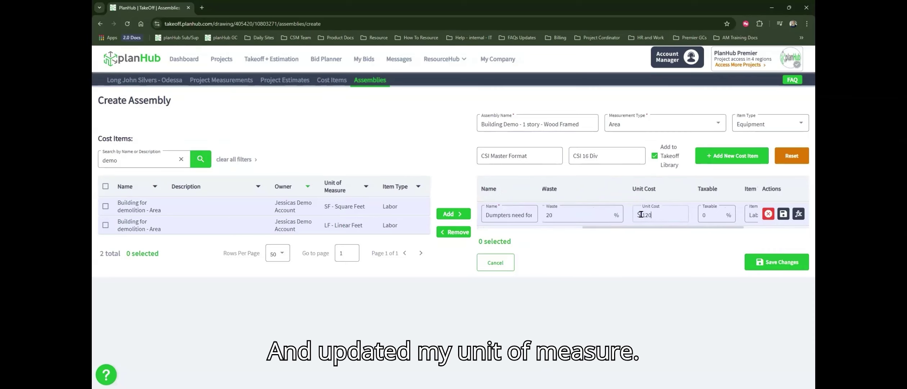
pyautogui.moveTo(650, 228); pyautogui.dragTo(773, 232)
pyautogui.click(652, 215)
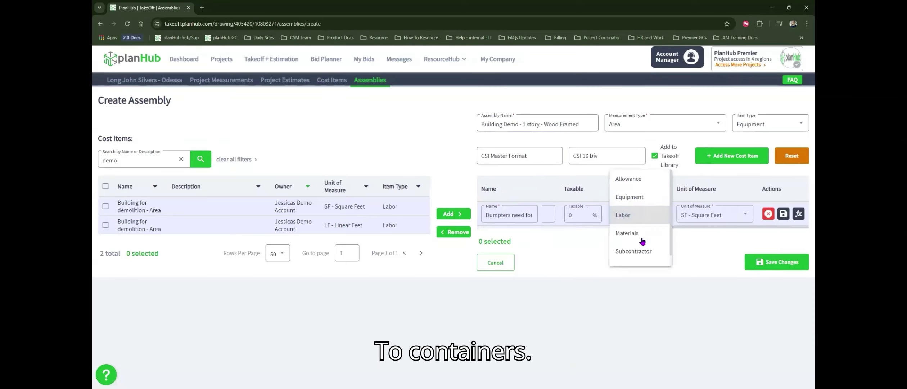
pyautogui.click(643, 198)
pyautogui.click(719, 218)
pyautogui.scroll(-5, 719, 220)
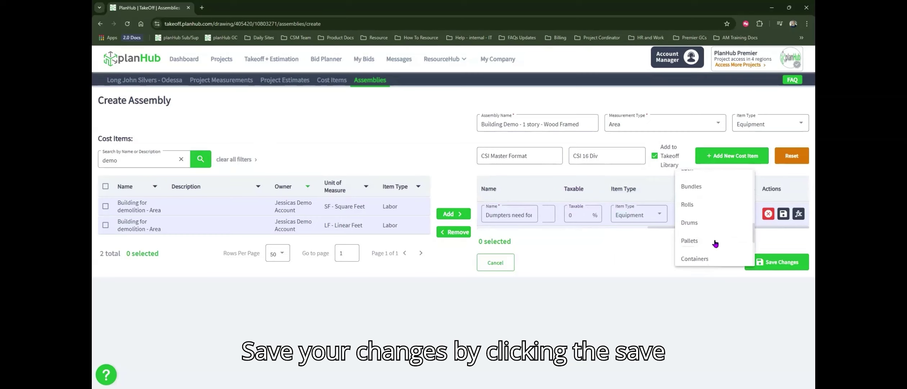
pyautogui.click(716, 228)
pyautogui.click(783, 213)
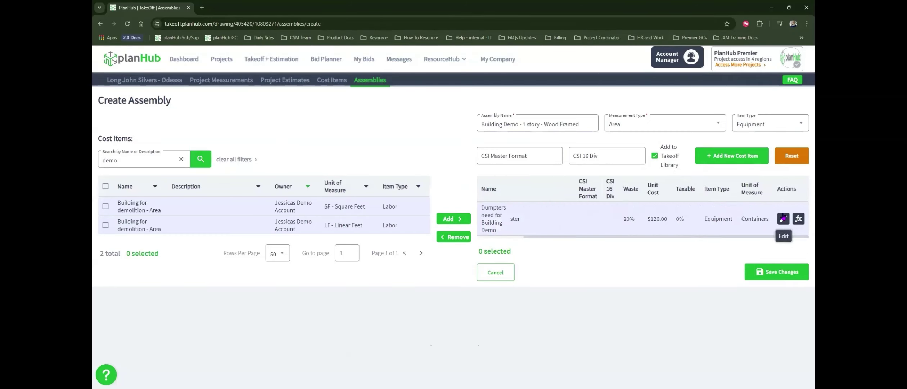
# Open the formula editor for the dumpster cost item and build the formula [area]*[height]
pyautogui.click(802, 220)
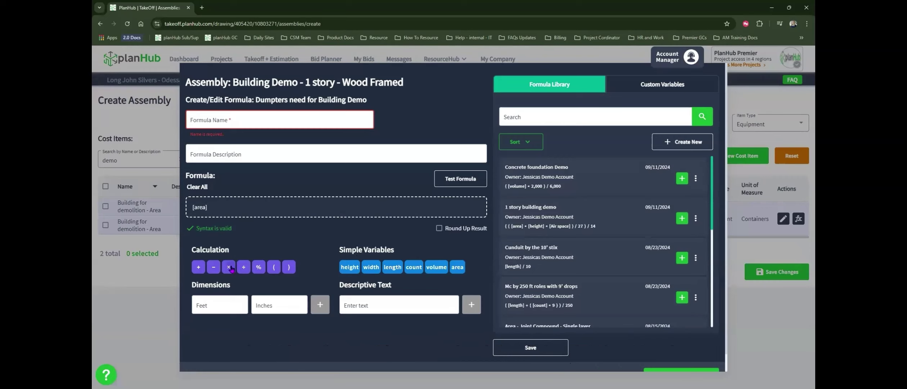
pyautogui.click(229, 267)
pyautogui.click(349, 267)
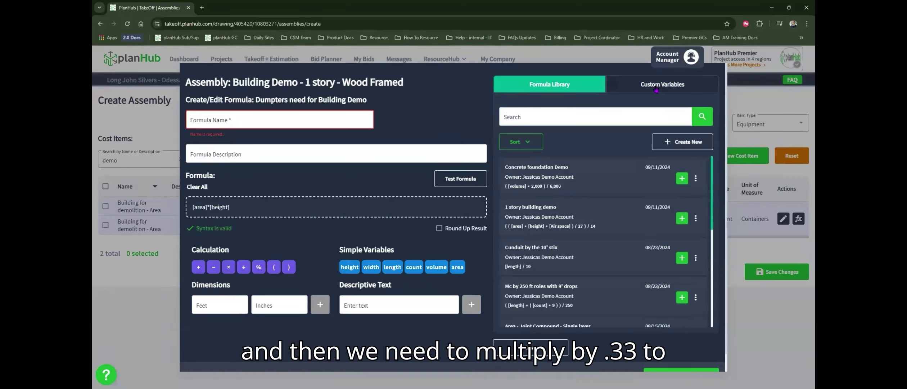
# Multiply the formula by the Air space custom variable
pyautogui.click(662, 84)
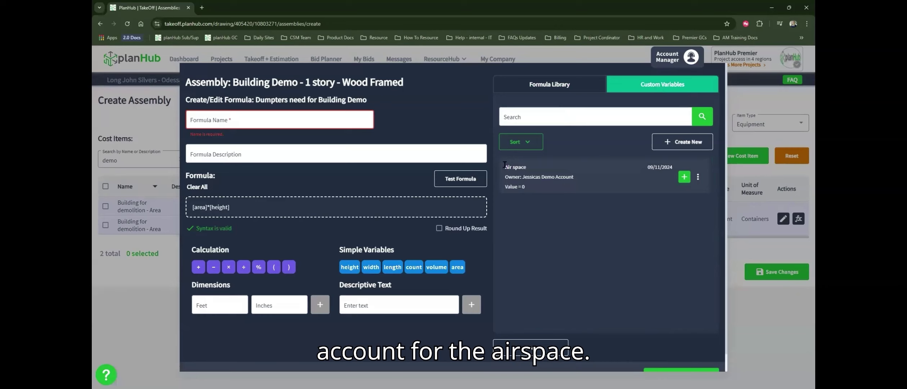
pyautogui.click(684, 147)
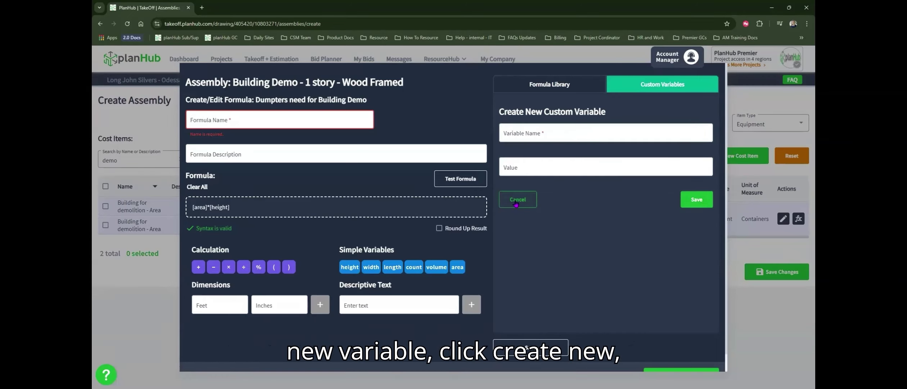
pyautogui.click(517, 201)
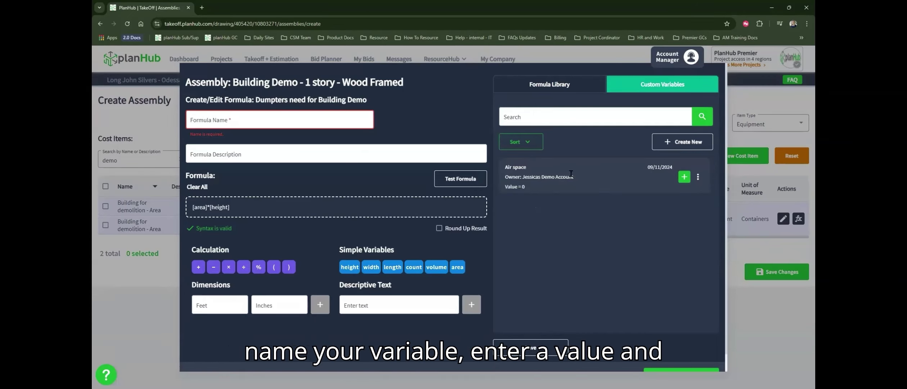
pyautogui.click(421, 216)
pyautogui.write('*')
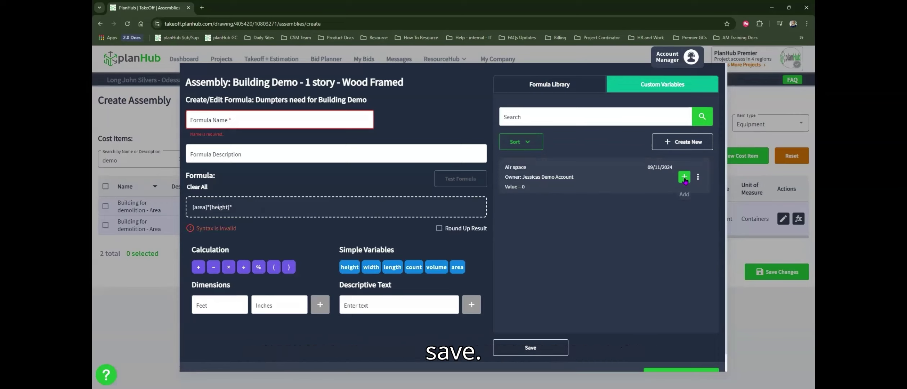
pyautogui.click(685, 177)
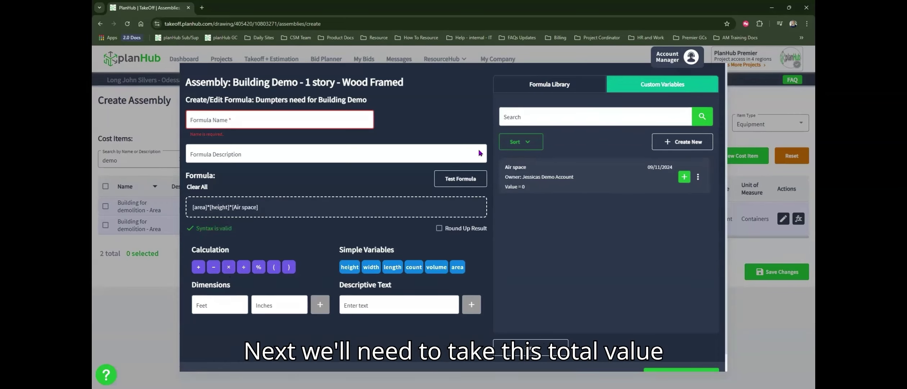
# Enclose the product of area, height and Air space in parentheses and divide it by 27
pyautogui.click(331, 199)
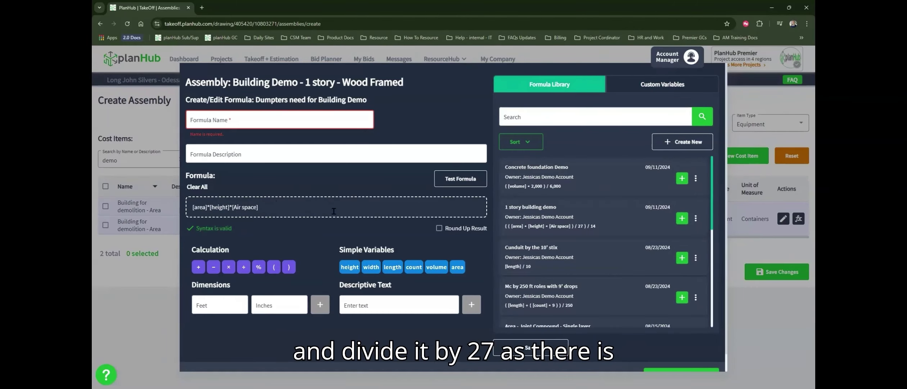
pyautogui.write(')')
pyautogui.press('Home')
pyautogui.write('(')
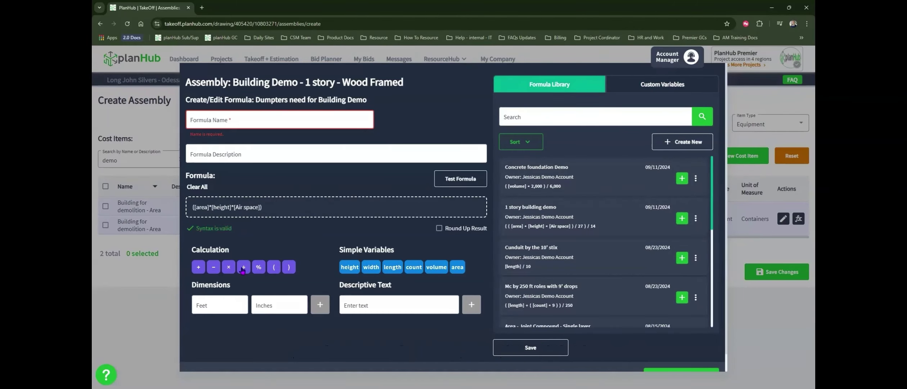
pyautogui.click(243, 268)
pyautogui.write('2')
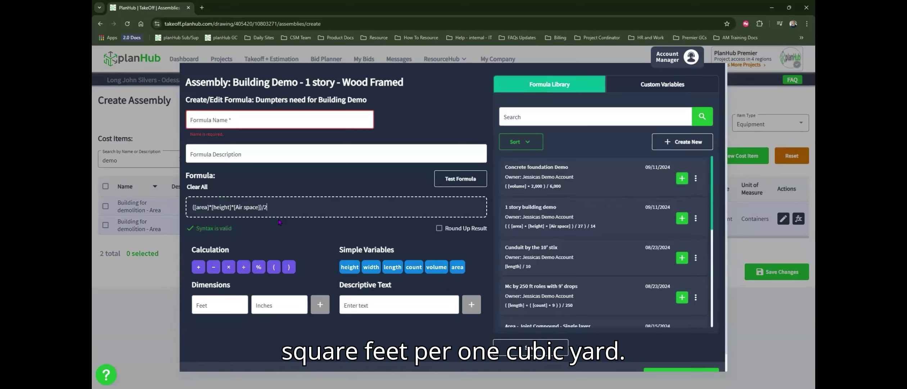
pyautogui.write('7)')
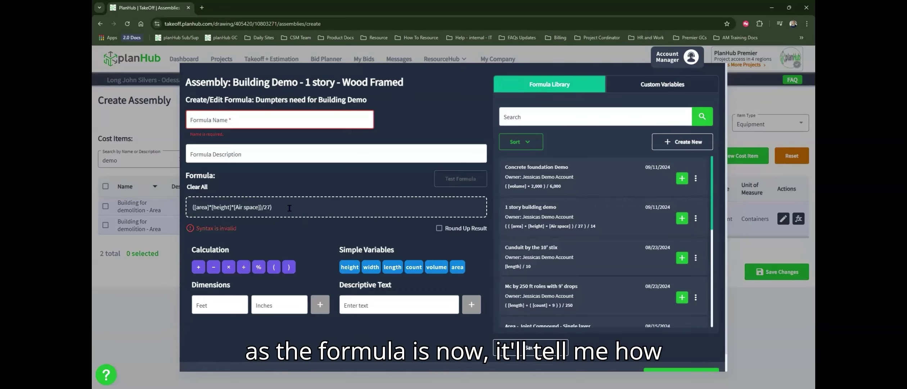
# Enclose the whole formula in outer parentheses and divide it by 14
pyautogui.press('Home')
pyautogui.write('(')
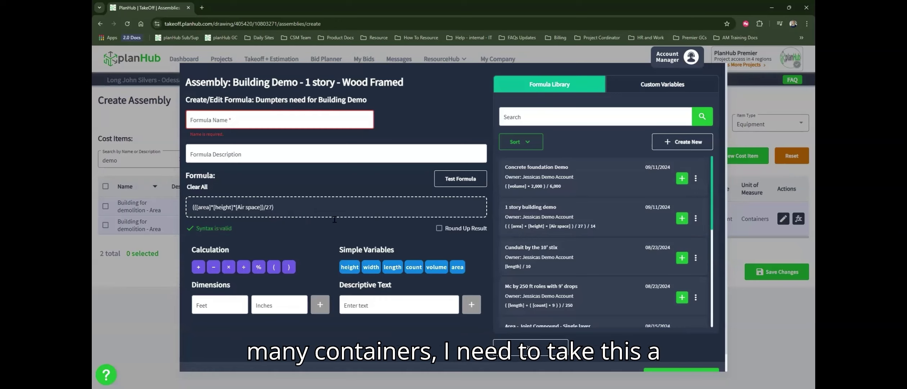
pyautogui.write('1')
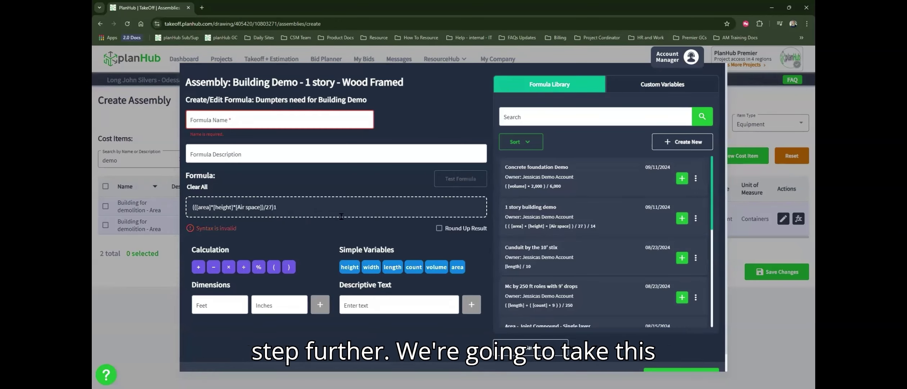
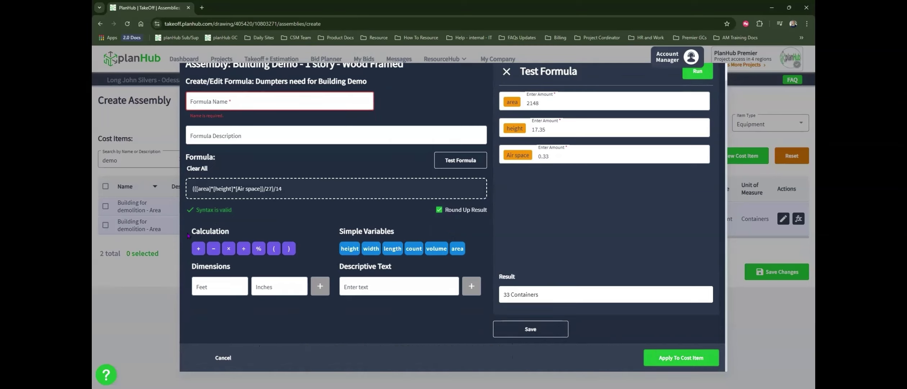
# Name the formula "1 Story Building Demo" and save it to the formula library
pyautogui.click(273, 100)
pyautogui.write('1 Story Buildi')
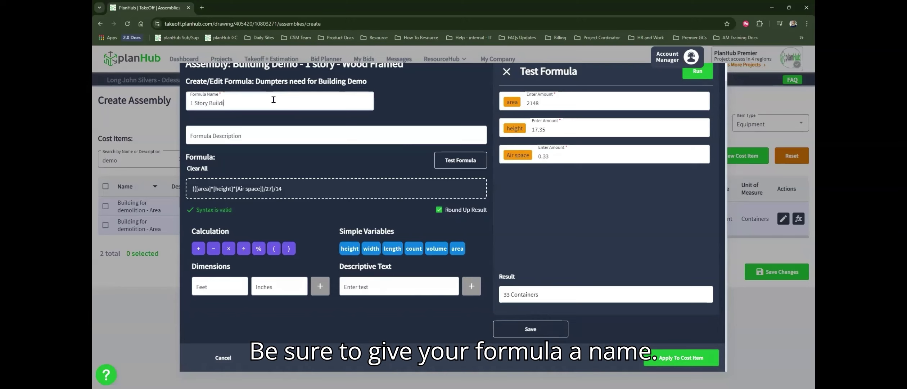
pyautogui.write('ng Demo')
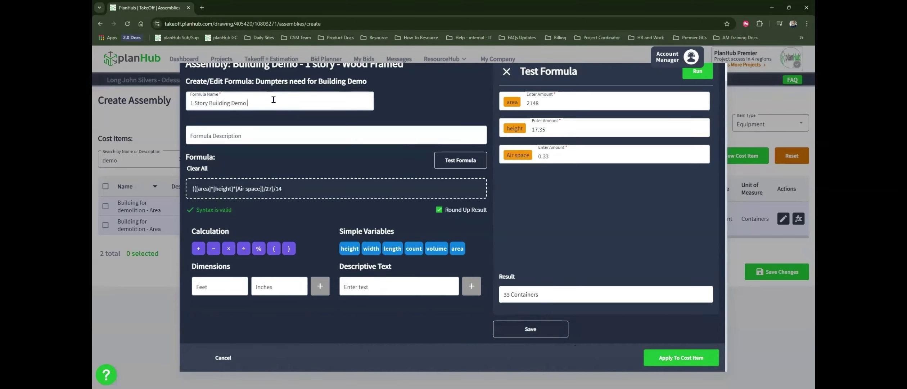
pyautogui.click(527, 329)
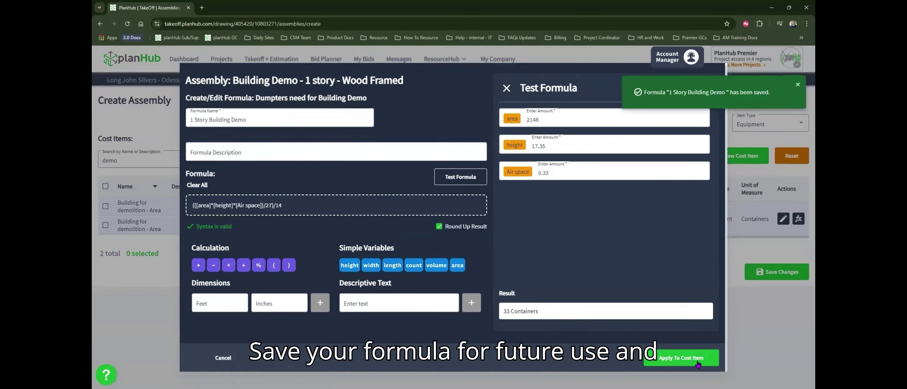
# Apply the formula to the dumpster cost item and save the assembly
pyautogui.click(697, 362)
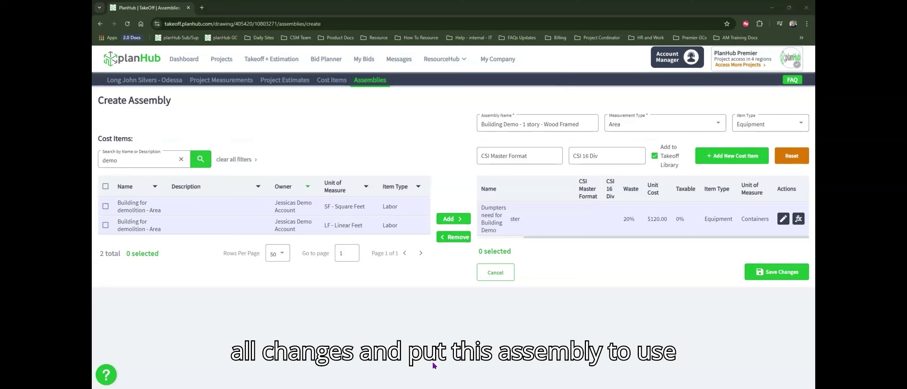
pyautogui.click(789, 273)
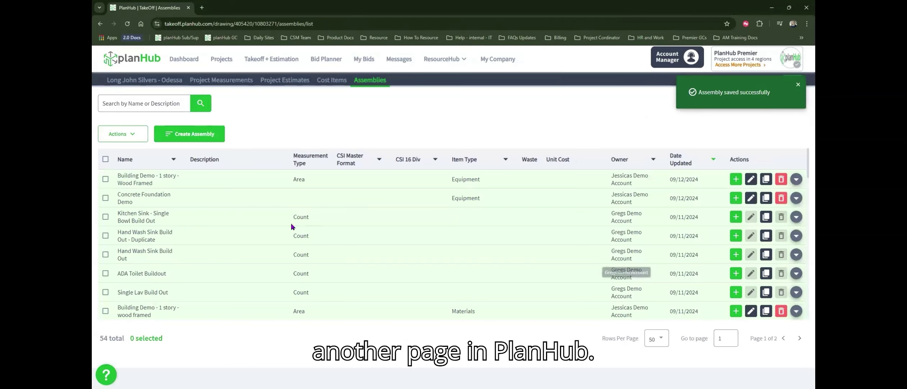
# Send the "Building for demolition - Area" measurement to the "Building Demo - 1 story - Wood Framed" assembly in a new estimate
pyautogui.click(128, 82)
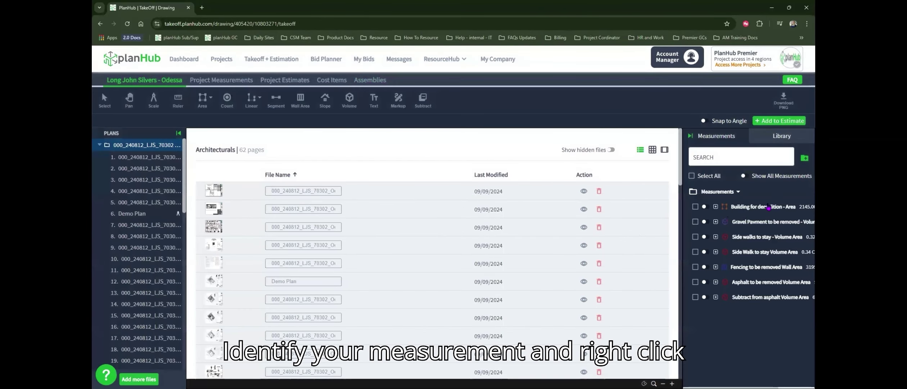
pyautogui.rightClick(768, 212)
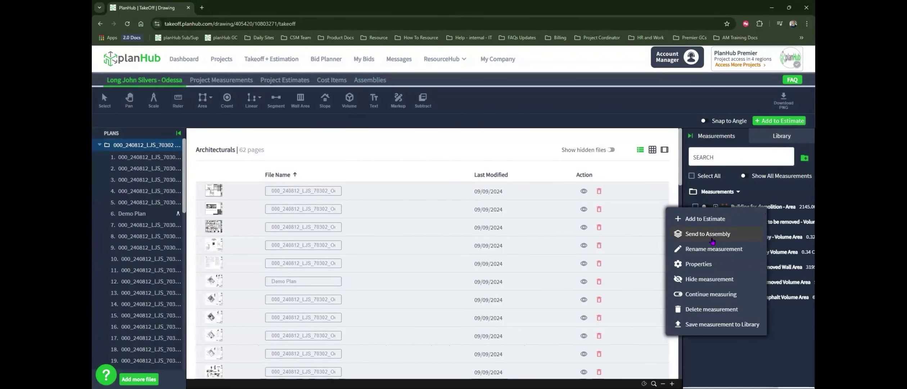
pyautogui.click(708, 234)
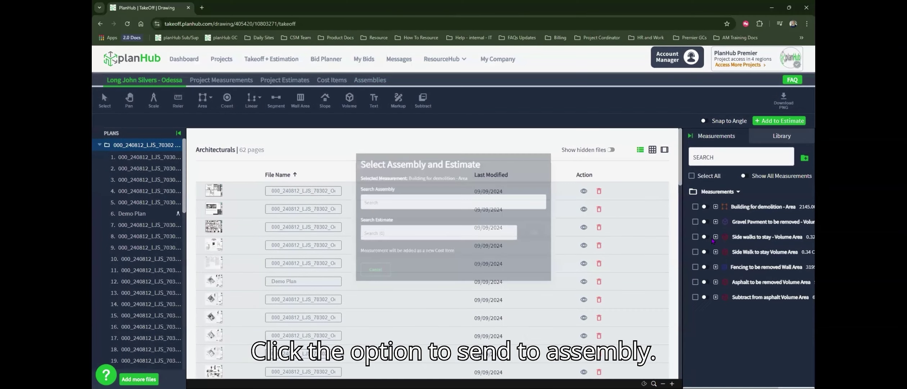
pyautogui.click(426, 202)
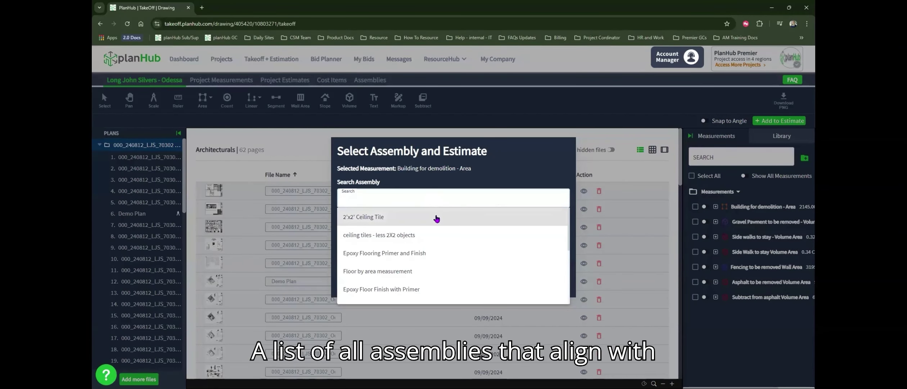
pyautogui.scroll(-5, 436, 219)
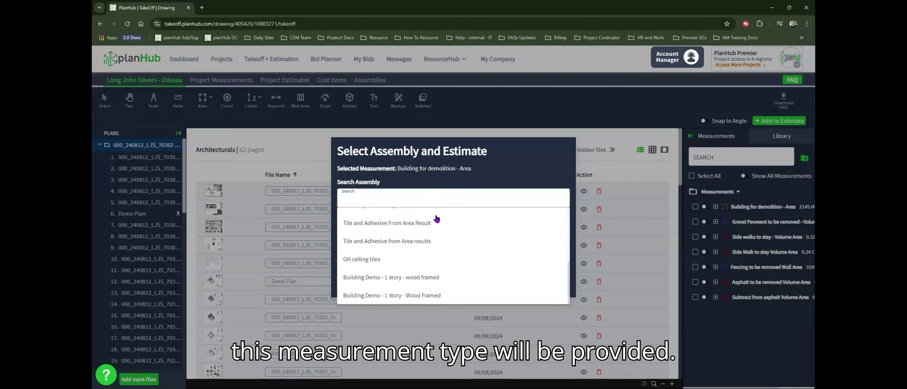
pyautogui.click(437, 296)
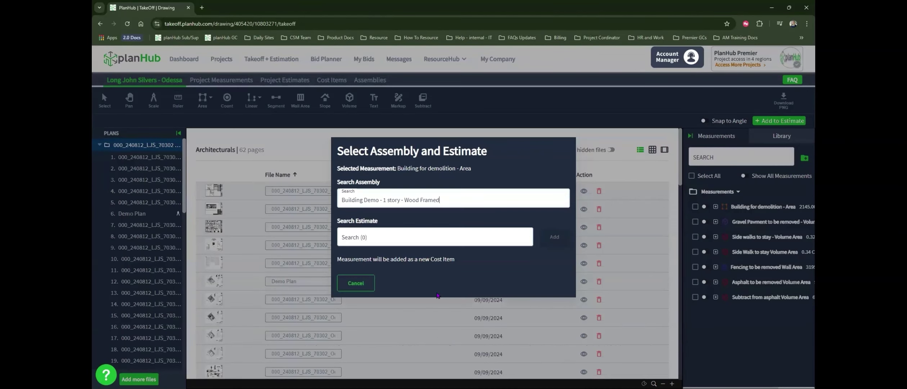
pyautogui.click(438, 241)
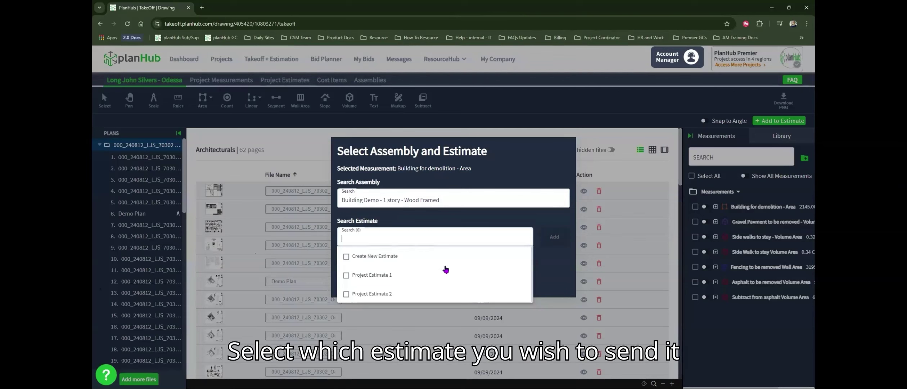
pyautogui.click(431, 261)
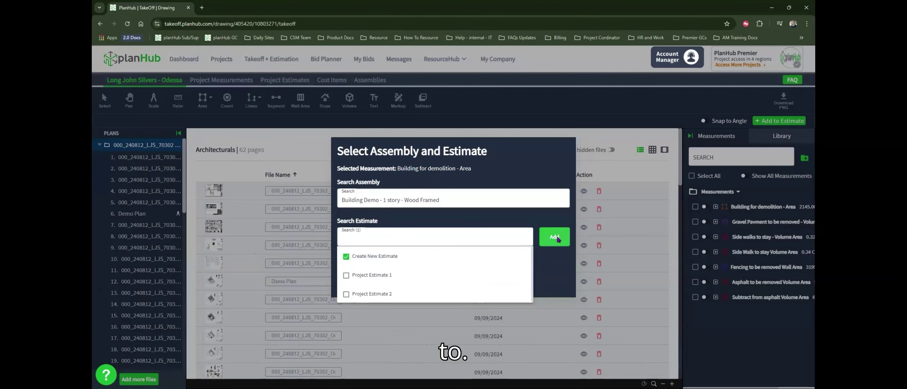
pyautogui.click(557, 238)
# Insert a height of 17.35 and an Air space of 0.33 as the assembly's formula values
pyautogui.click(563, 244)
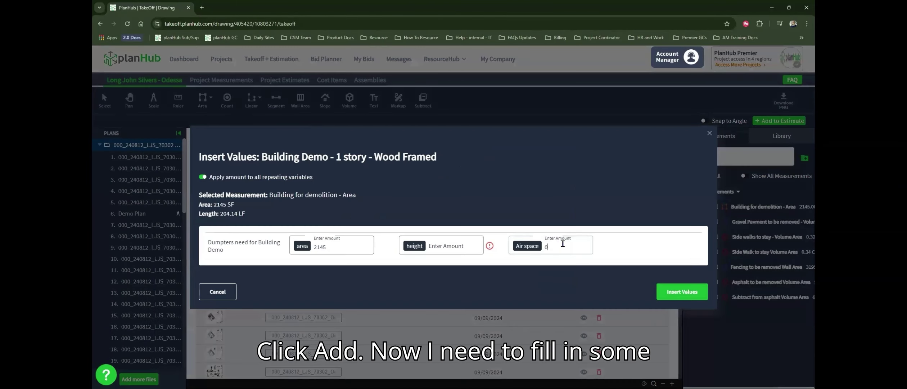
pyautogui.click(442, 248)
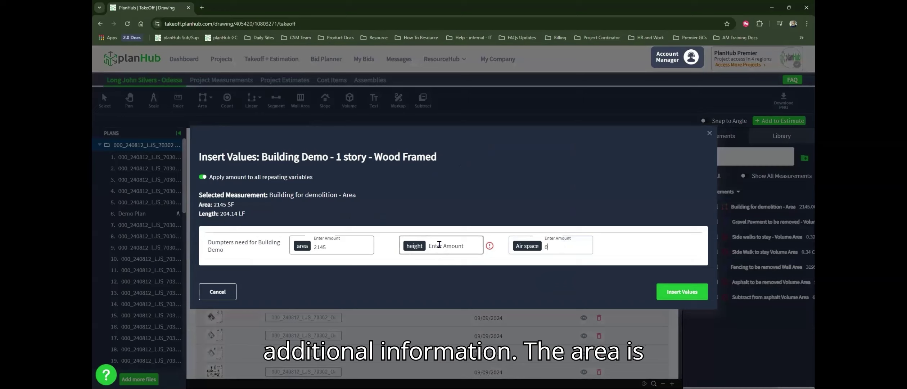
pyautogui.click(329, 248)
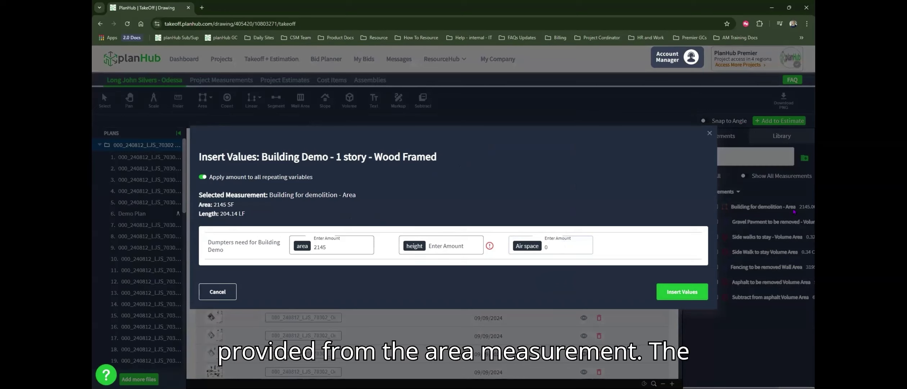
pyautogui.click(454, 245)
pyautogui.write('17')
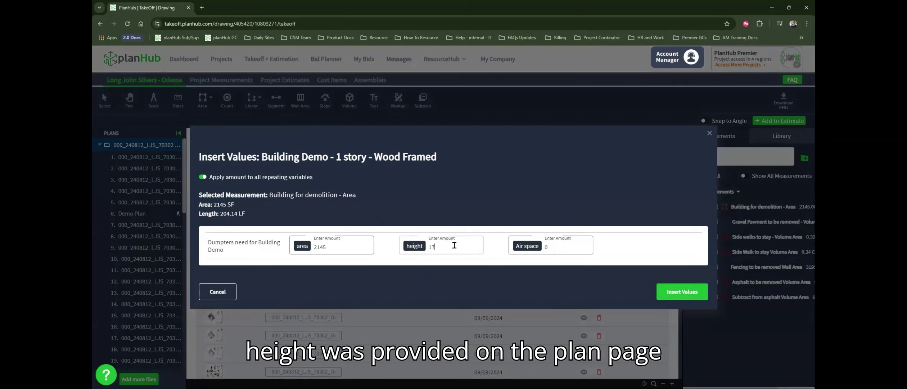
pyautogui.write('.35')
pyautogui.click(551, 244)
pyautogui.write('.33')
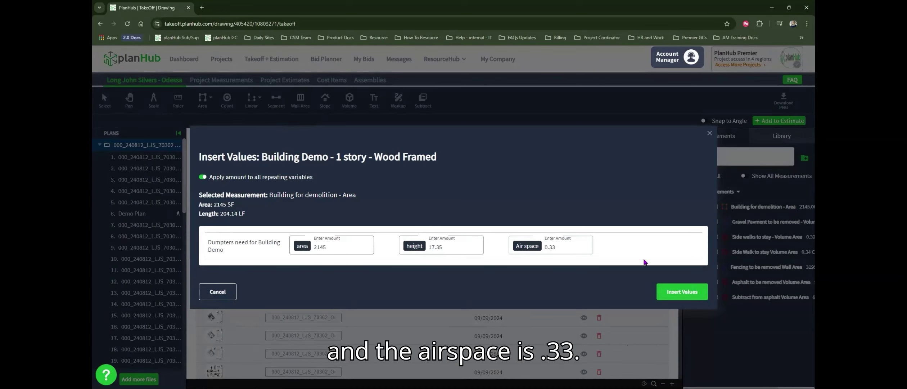
pyautogui.click(686, 292)
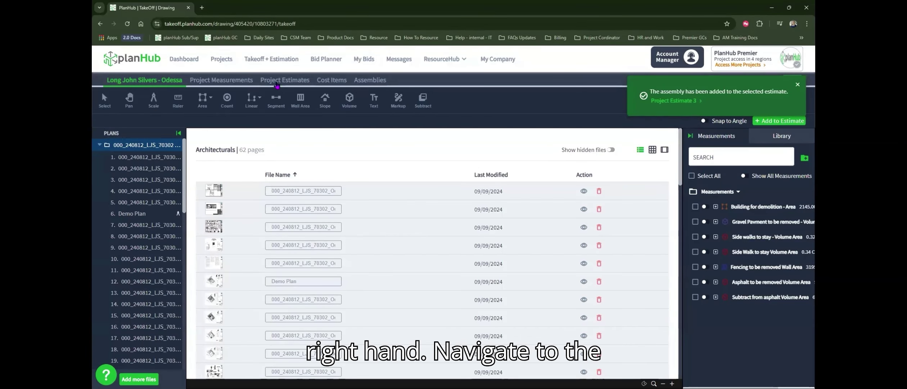
# Examine the building demolition assembly's quantities and costs in Project Estimate 3, including its nested dumpster item and the column visibility settings
pyautogui.click(277, 82)
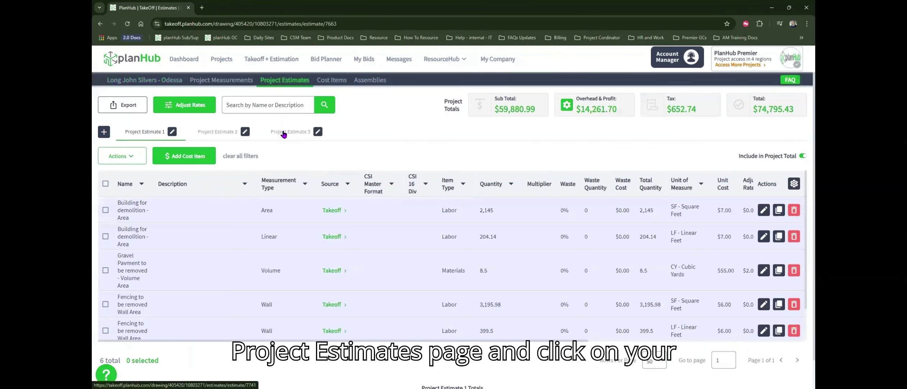
pyautogui.click(285, 134)
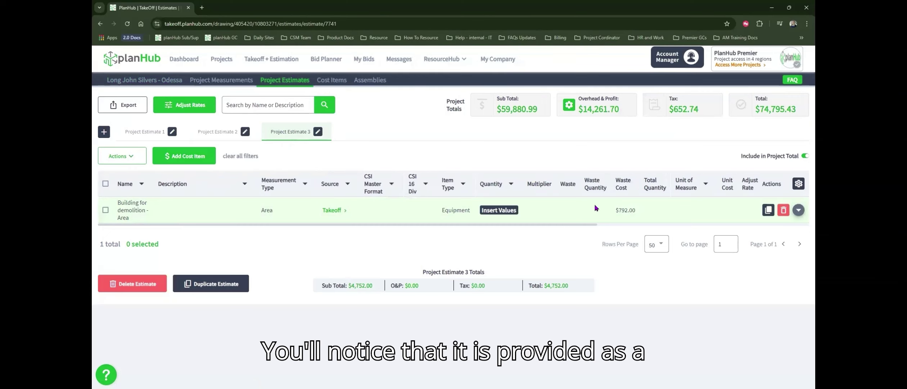
pyautogui.click(799, 210)
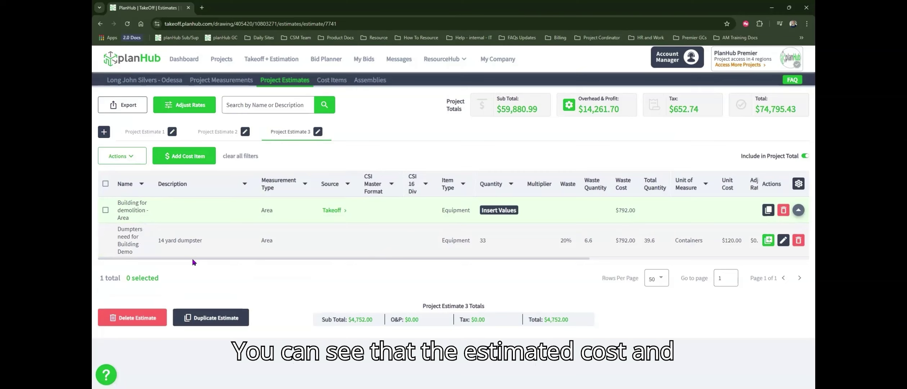
pyautogui.moveTo(194, 259); pyautogui.dragTo(451, 263)
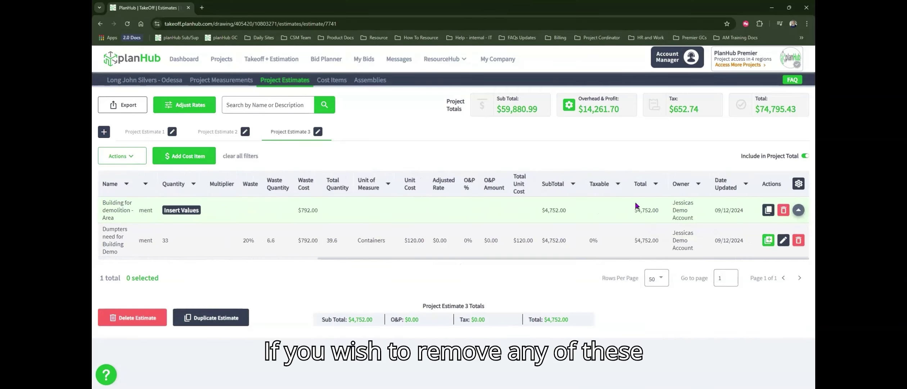
pyautogui.click(801, 184)
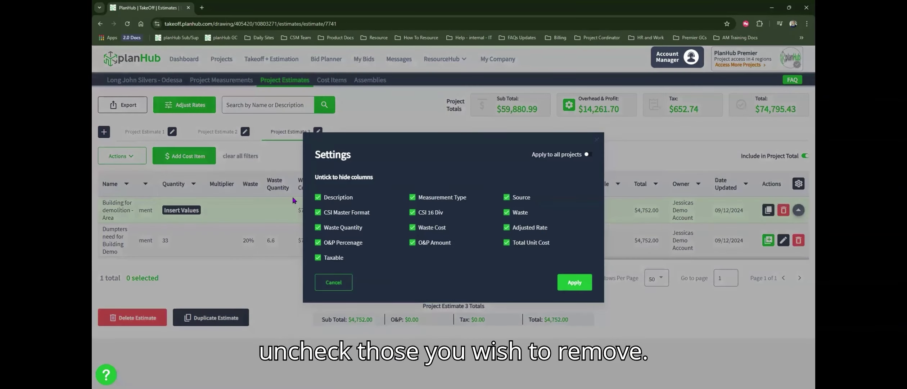
pyautogui.click(334, 282)
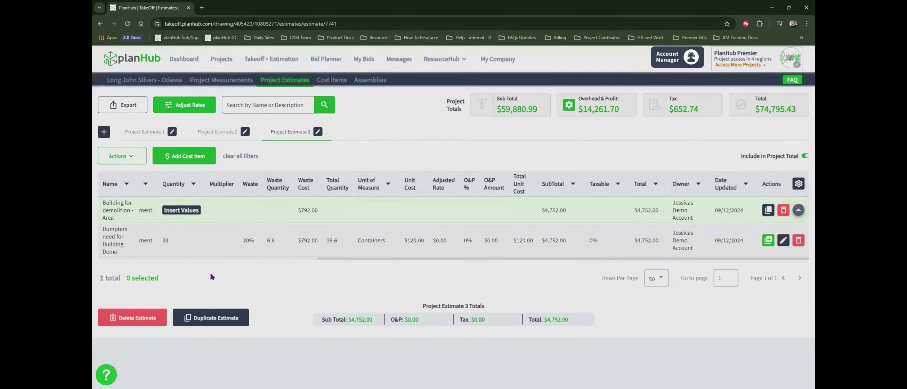
# Start a new assembly and name it "Concrete Foundation Demo"
pyautogui.click(370, 79)
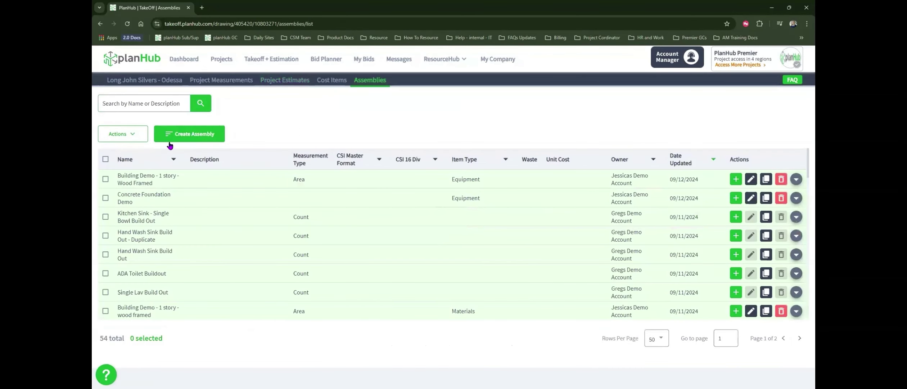
pyautogui.click(198, 135)
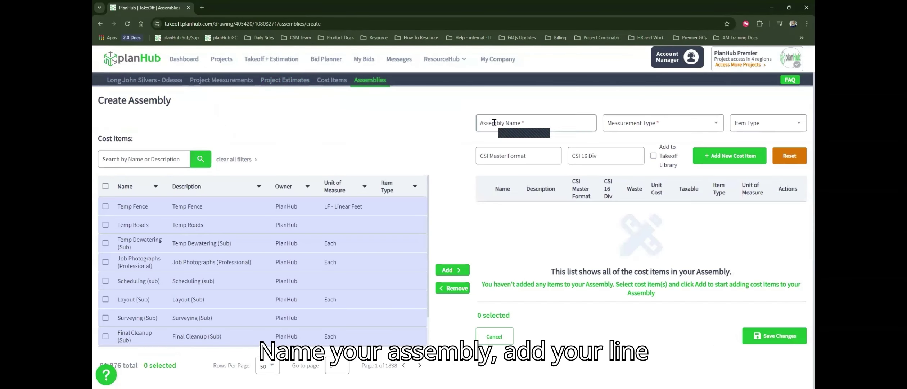
pyautogui.write('Concrete Foundation Demo')
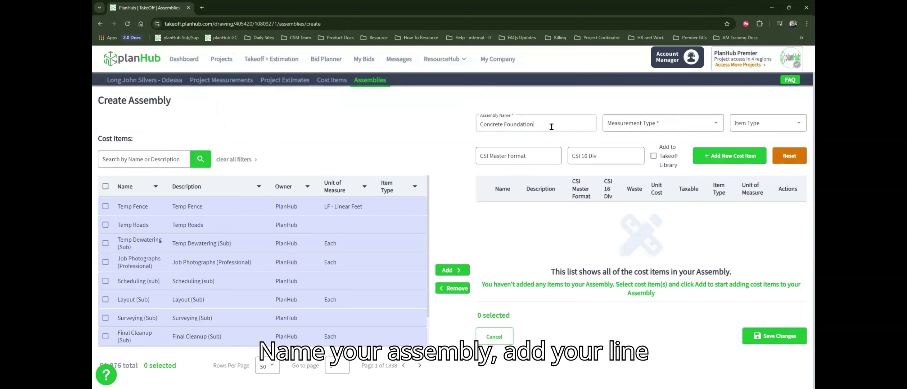
# Set the new assembly's measurement type to Volume and its item type to Equipment
pyautogui.click(654, 124)
pyautogui.scroll(-1, 656, 190)
pyautogui.click(654, 200)
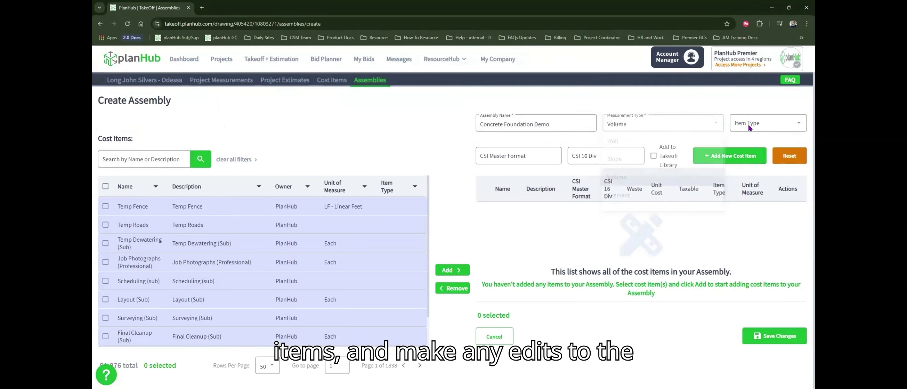
pyautogui.click(751, 126)
pyautogui.click(768, 159)
# Add a new cost item named "Concrete Dumpsters" with the description "14 Yard" to the assembly
pyautogui.click(730, 156)
pyautogui.click(518, 213)
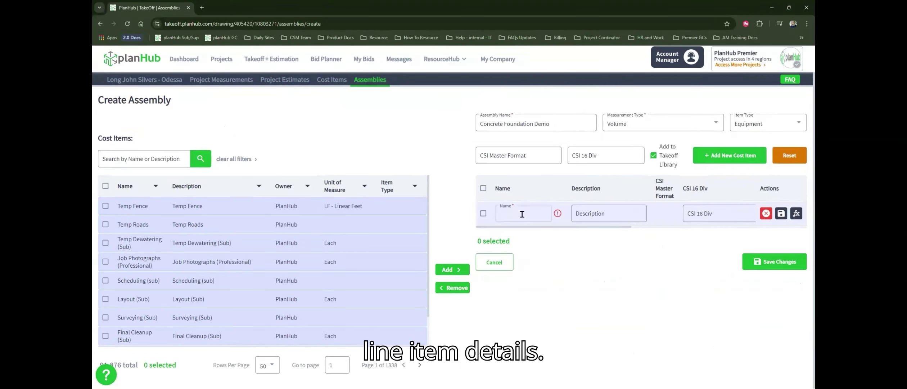
pyautogui.write('Concrete Dumpsters')
pyautogui.click(572, 214)
pyautogui.write('14 Yard')
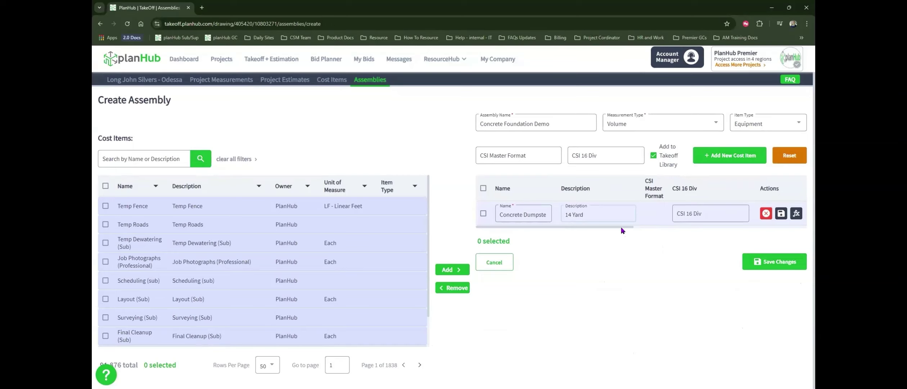
# Give the dumpster item 10% waste, a $120 unit cost, item type Equipment and Containers as unit of measure, and save the item
pyautogui.moveTo(624, 228); pyautogui.dragTo(690, 228)
pyautogui.click(655, 215)
pyautogui.write('10')
pyautogui.press('Tab')
pyautogui.press('Tab')
pyautogui.press('Tab')
pyautogui.press('Tab')
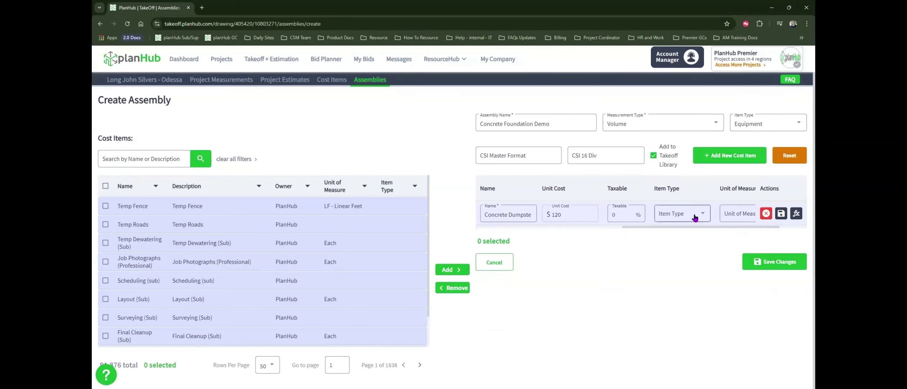
pyautogui.scroll(-8, 706, 240)
pyautogui.click(705, 292)
pyautogui.click(782, 214)
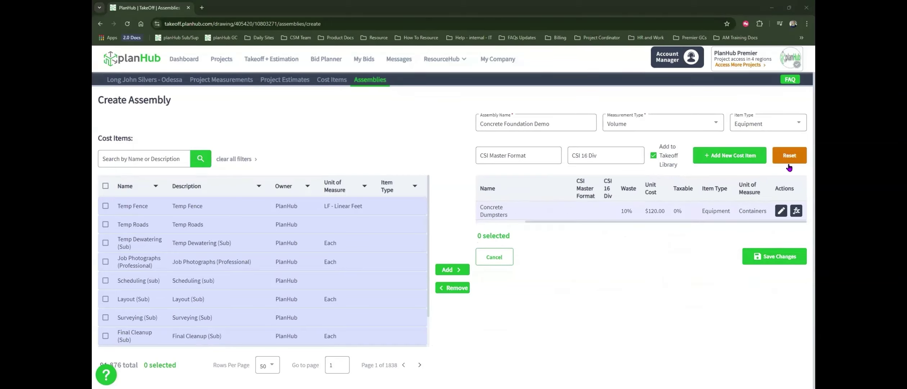
# Build the formula ([volume]*2000)/6000 for the Concrete Dumpsters cost item
pyautogui.click(796, 211)
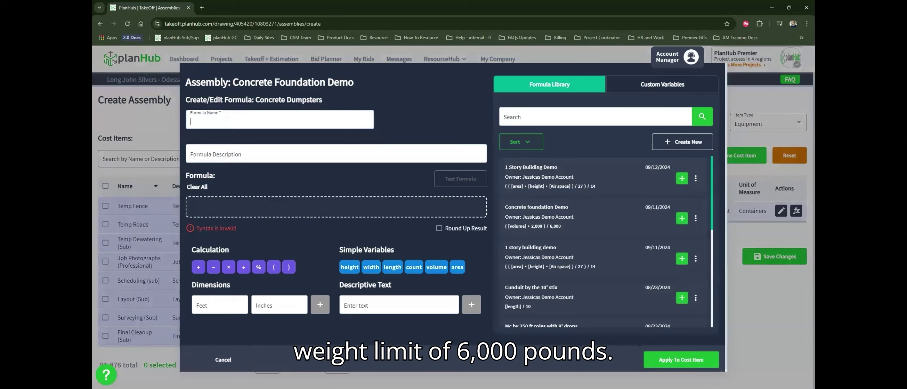
pyautogui.click(436, 267)
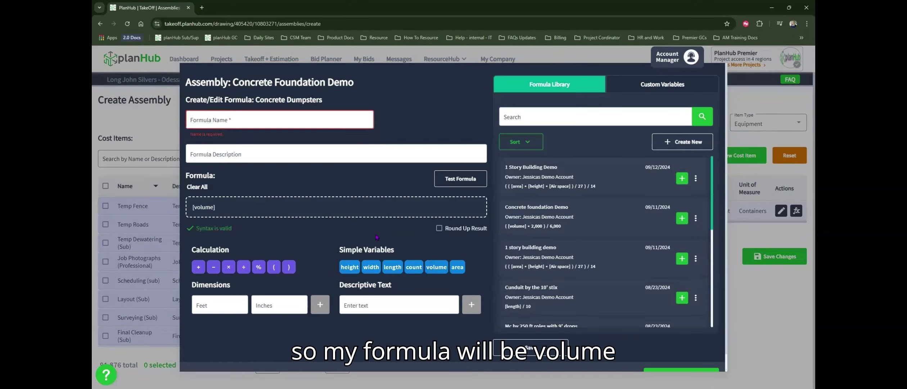
pyautogui.write('*200')
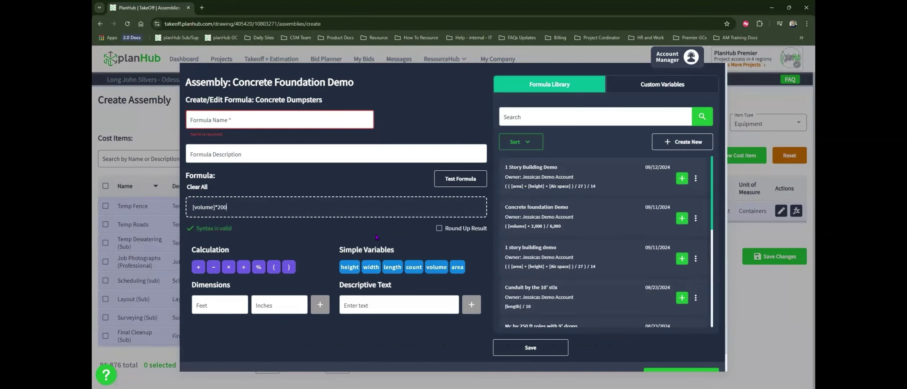
pyautogui.write('0)')
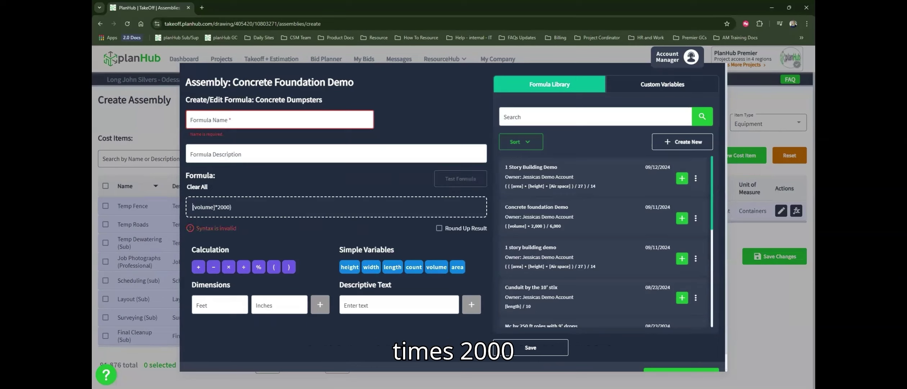
pyautogui.press('Home')
pyautogui.write('(')
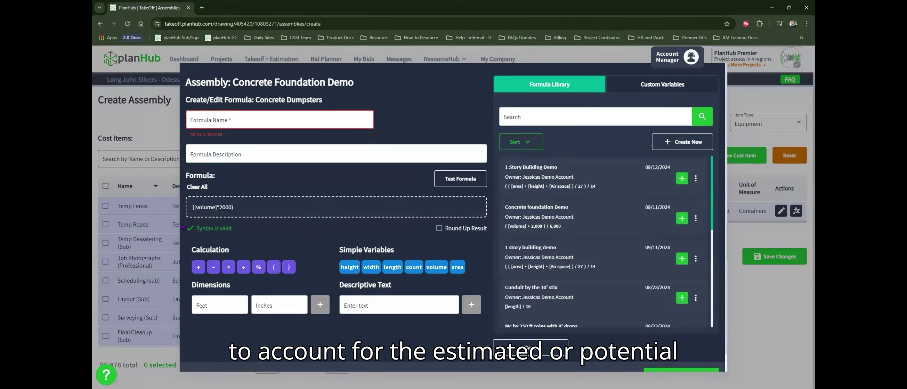
pyautogui.click(244, 267)
pyautogui.write('6000')
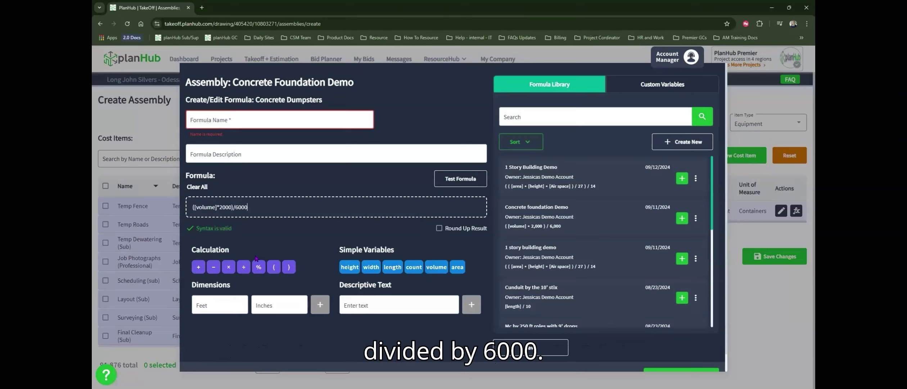
# Test the formula with a volume of 65, and enable rounding up of the result before running the test again
pyautogui.click(468, 179)
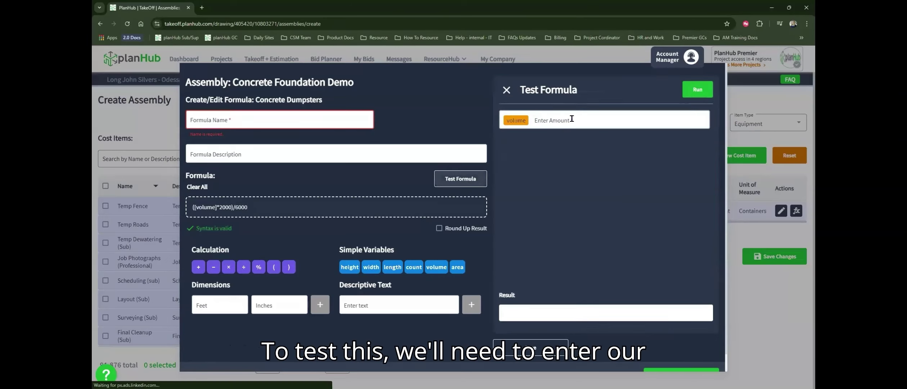
pyautogui.click(572, 120)
pyautogui.write('65')
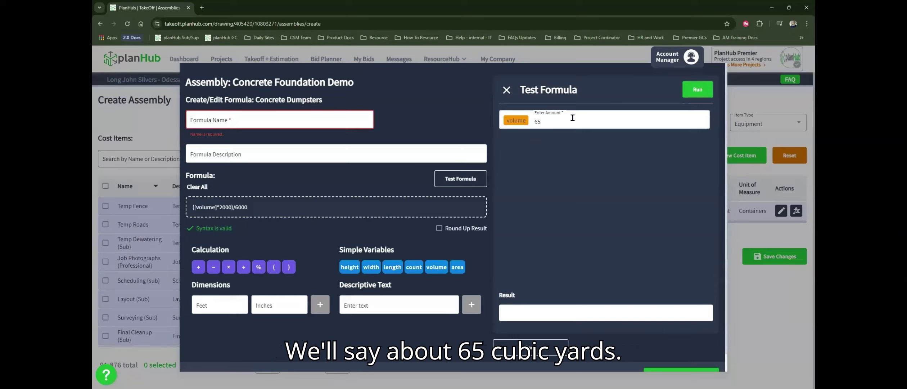
pyautogui.click(682, 90)
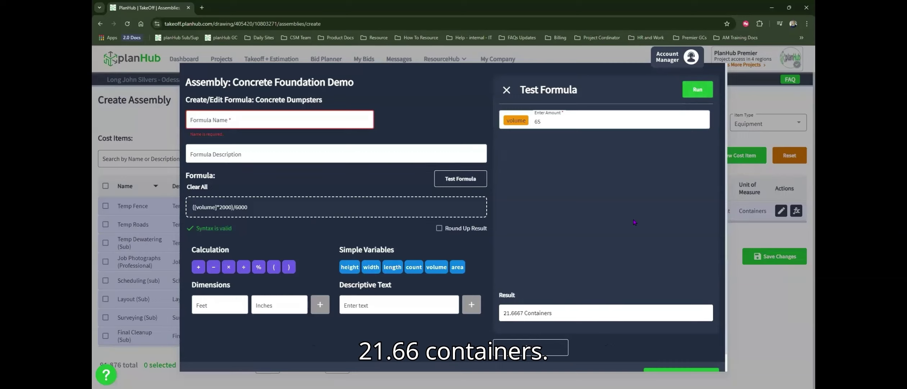
pyautogui.click(439, 228)
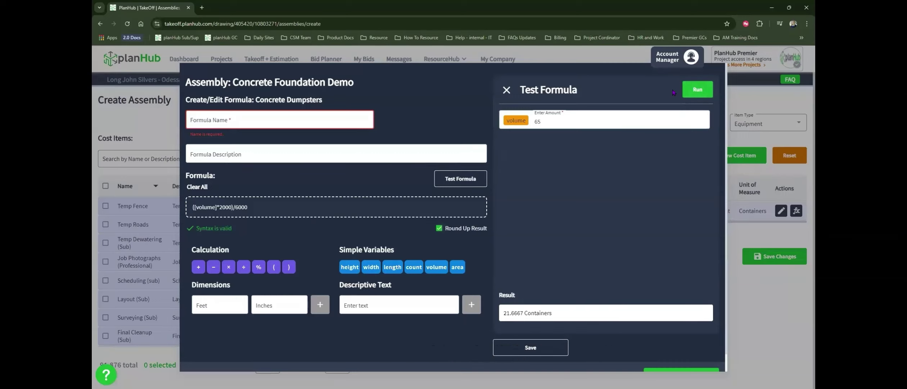
pyautogui.click(694, 91)
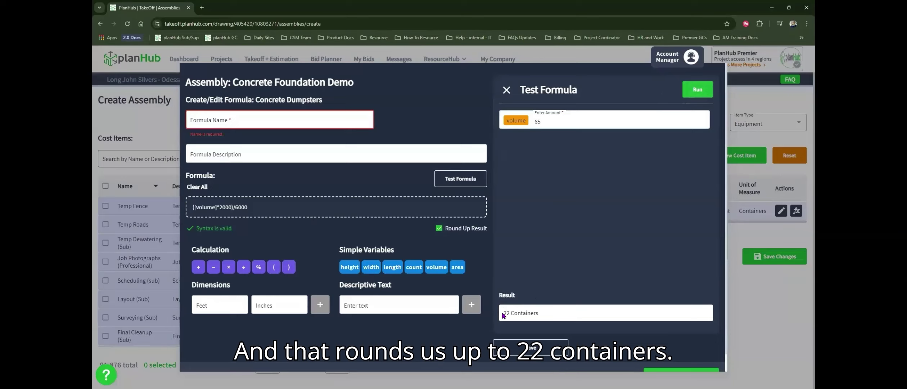
# Save the formula as "Concrete Foundation Demo", apply it to the cost item and save the assembly
pyautogui.click(279, 123)
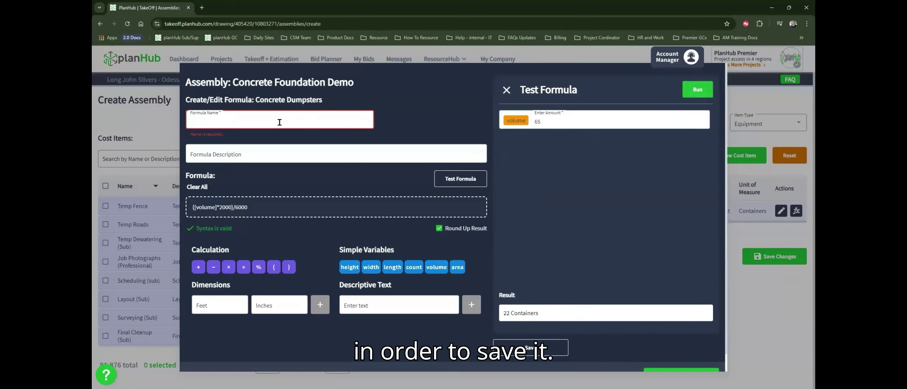
pyautogui.write('Concrete Foundation Demo')
pyautogui.click(531, 347)
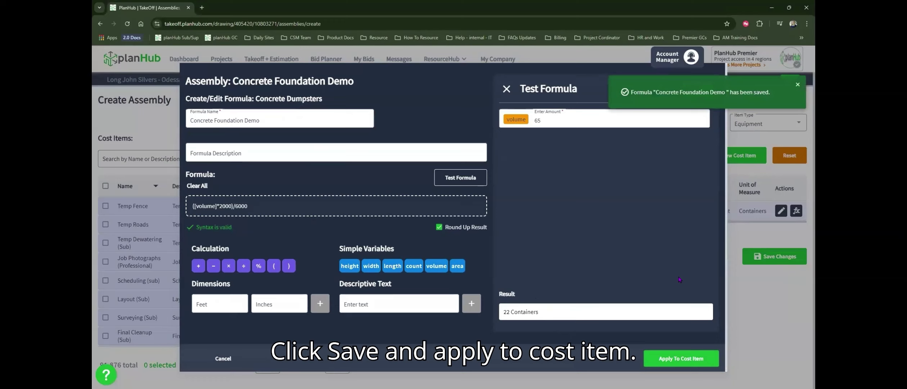
pyautogui.click(694, 360)
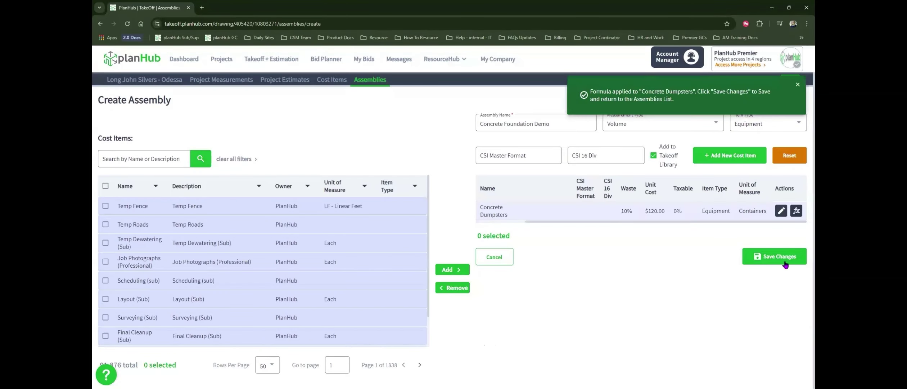
pyautogui.click(784, 257)
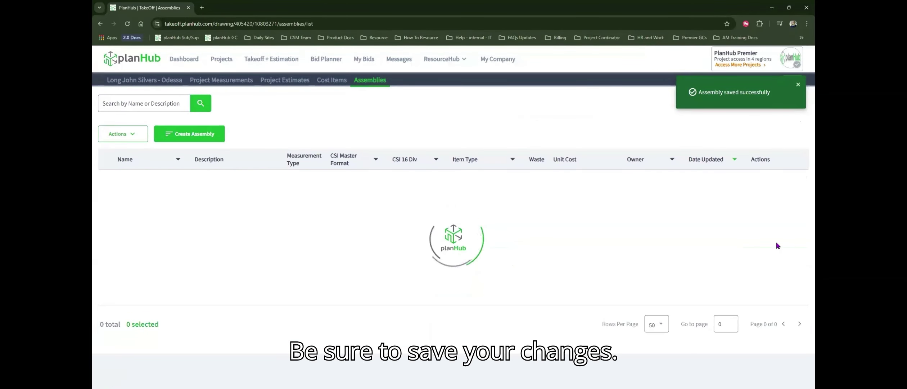
# Send the "Subtract from asphalt Volume Area" measurement to the Concrete Foundation Demo assembly in Project Estimate 3, inserting its volume of 65.66
pyautogui.click(136, 80)
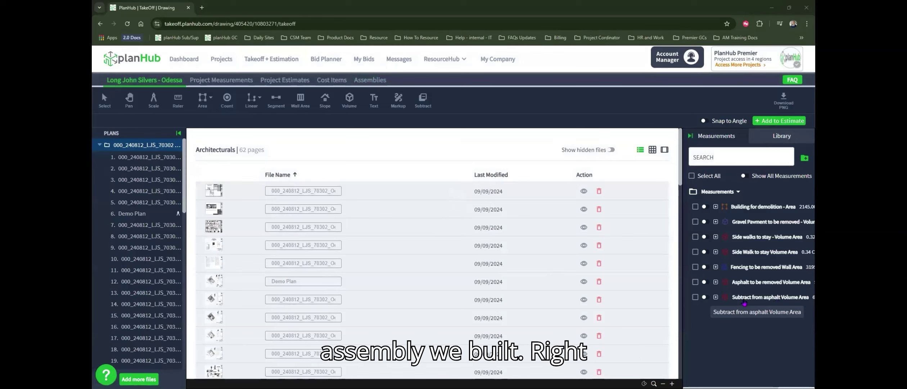
pyautogui.rightClick(744, 304)
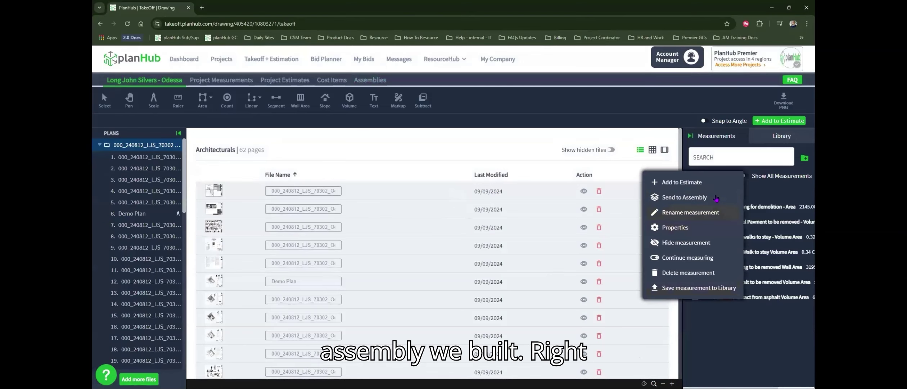
pyautogui.click(421, 206)
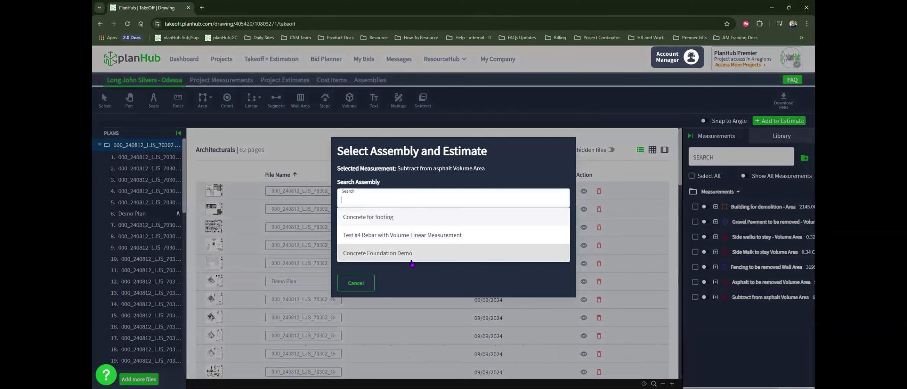
pyautogui.click(411, 260)
pyautogui.click(407, 243)
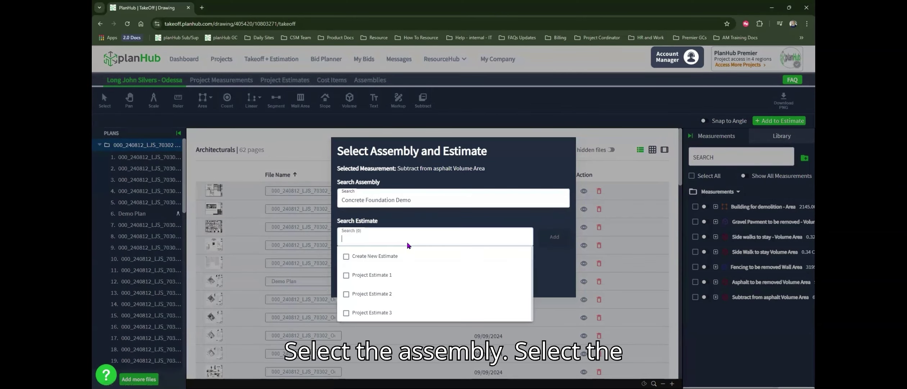
pyautogui.click(464, 312)
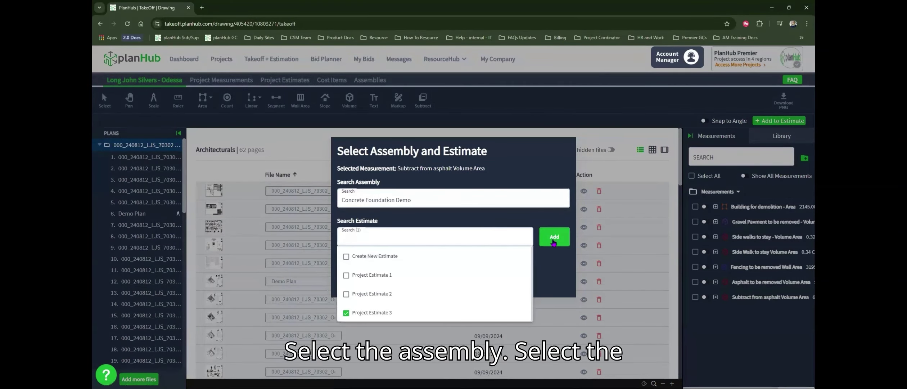
pyautogui.click(553, 238)
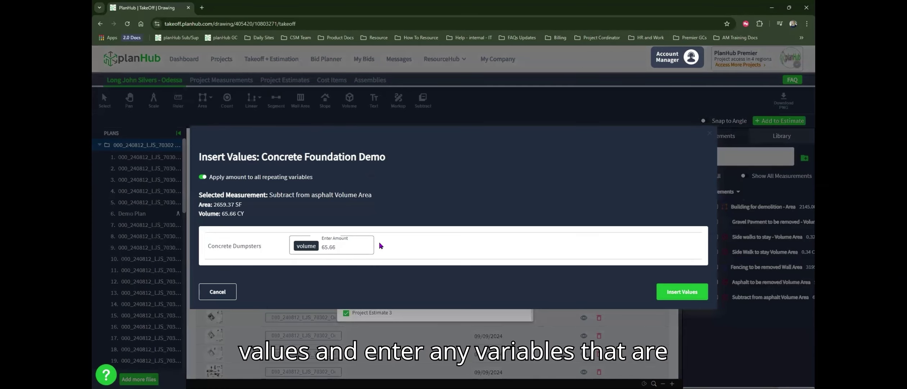
pyautogui.click(691, 300)
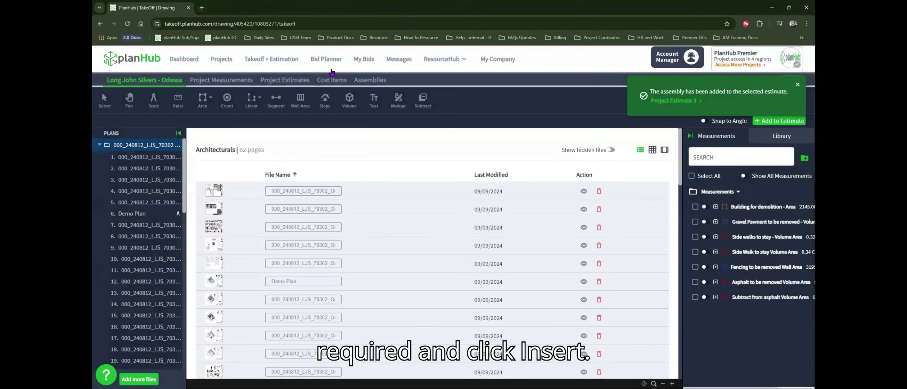
# Open Project Estimate 3 to review it, and export and download Project Estimates 1, 2 and 3
pyautogui.click(294, 81)
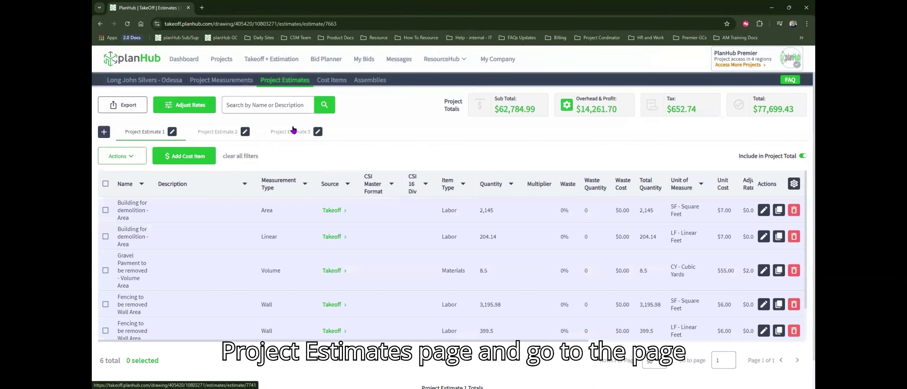
pyautogui.click(294, 131)
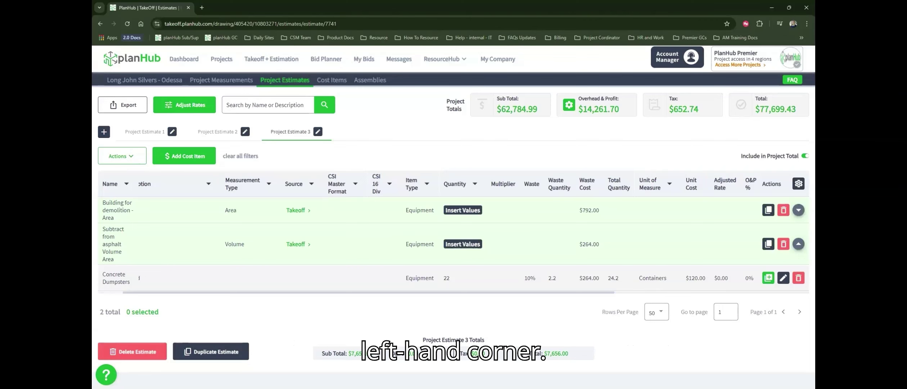
pyautogui.click(133, 105)
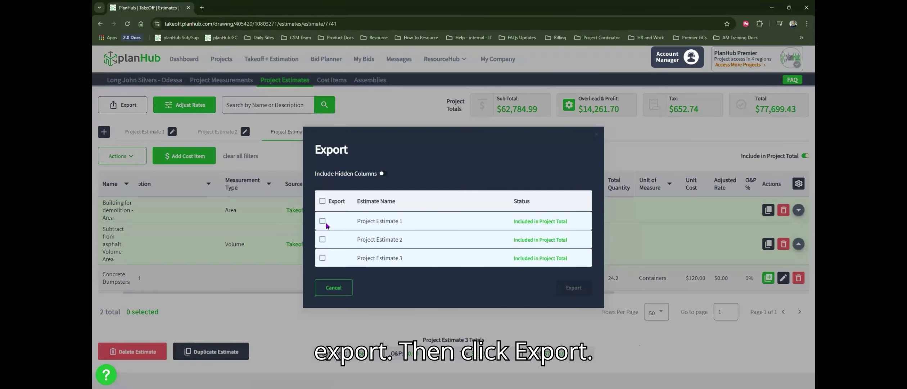
pyautogui.click(323, 221)
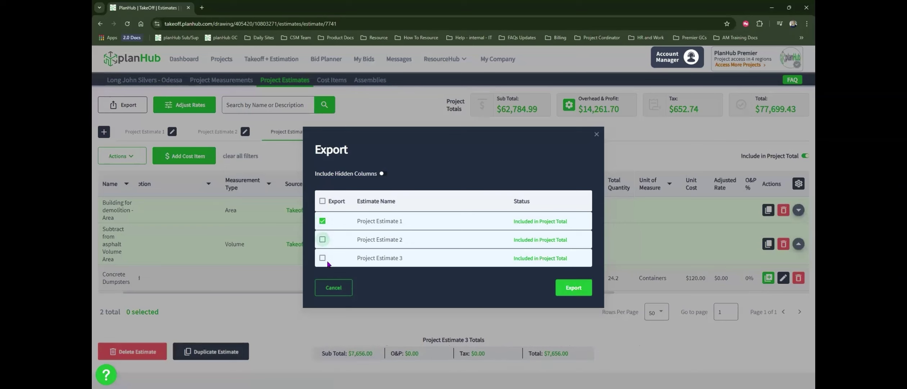
pyautogui.click(322, 239)
pyautogui.click(323, 258)
pyautogui.click(573, 288)
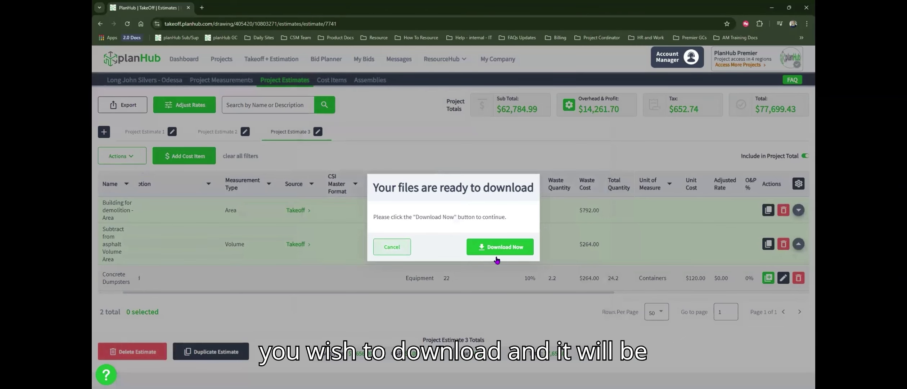
pyautogui.click(498, 250)
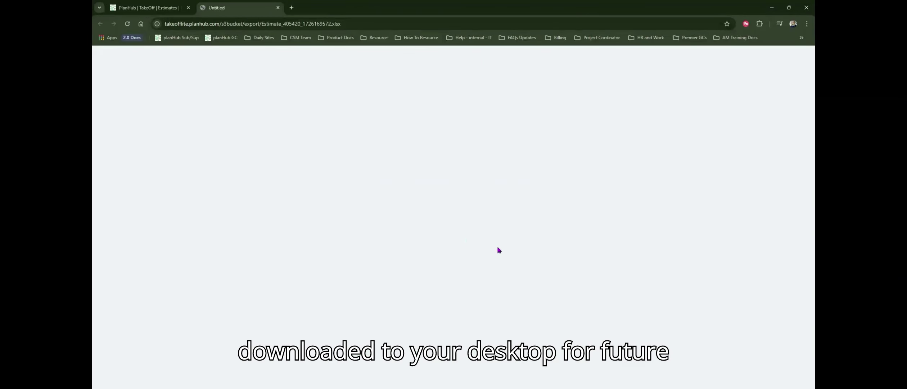